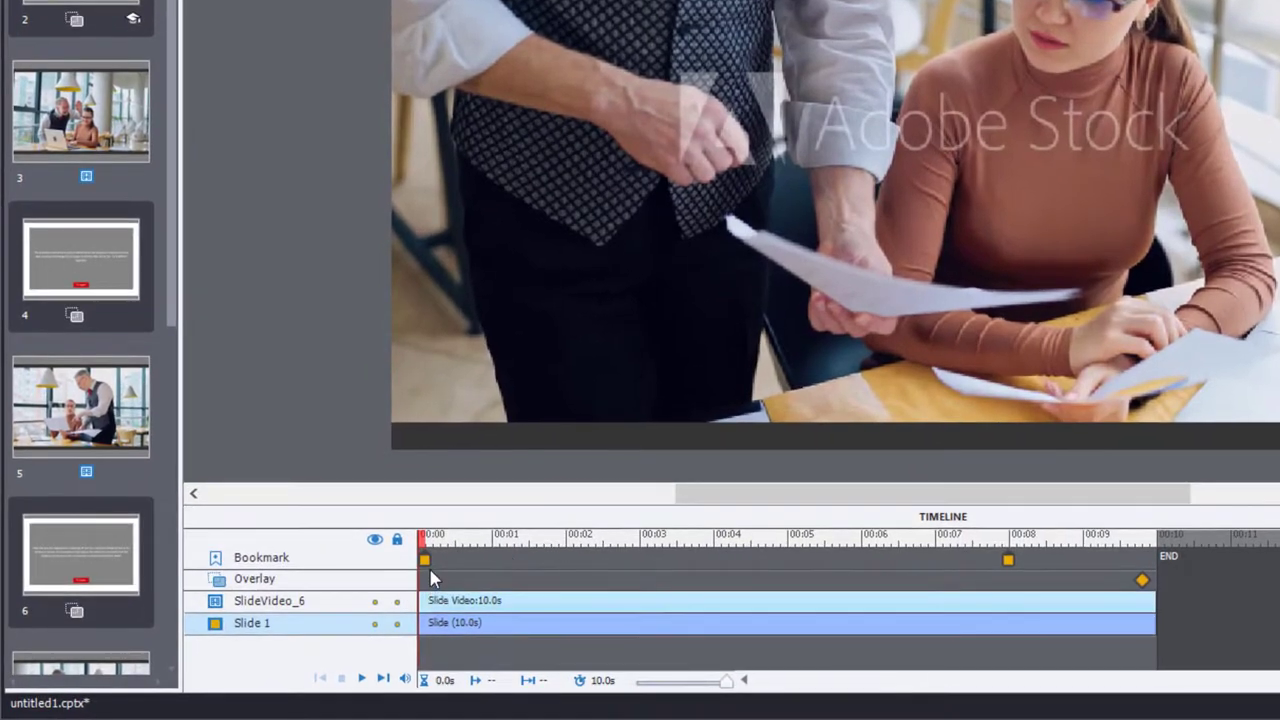
Step: Check slide 1's Beginning bookmark name, then move the Try_again bookmark from 00:08 to 00:09
left_click(366, 581)
key("Return")
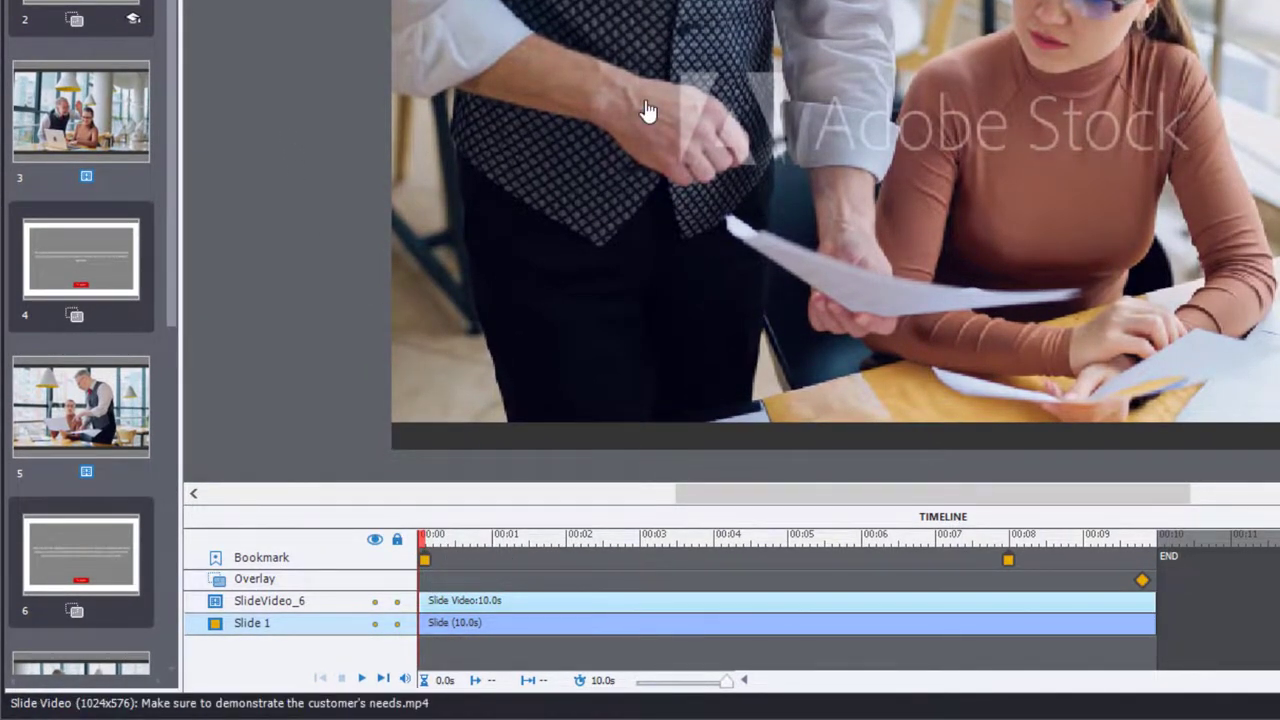
left_click(425, 559)
key("Escape")
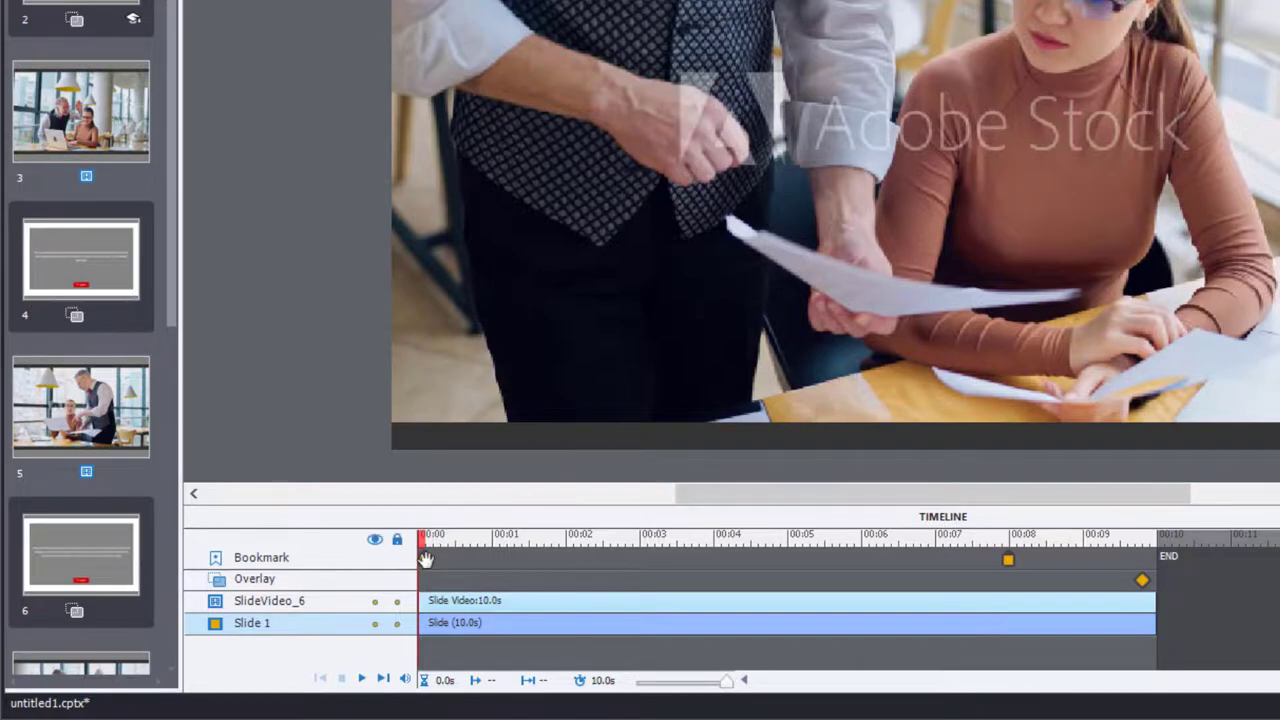
left_click(1007, 559)
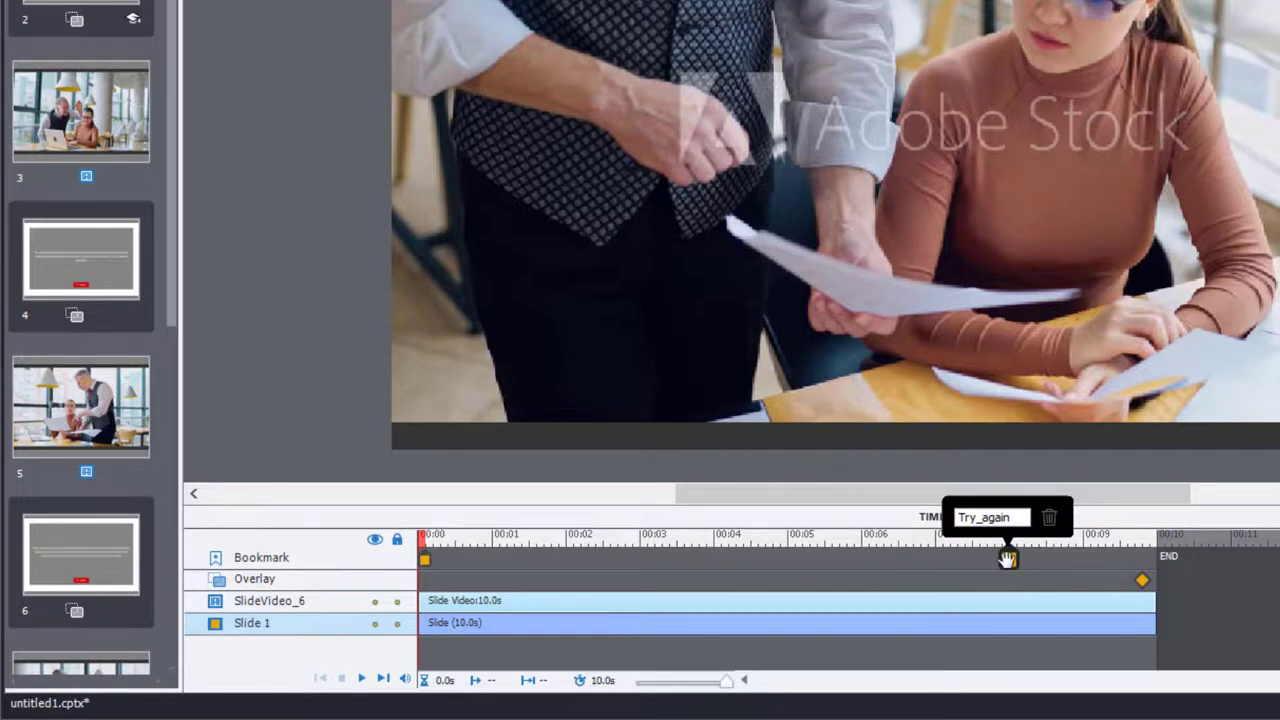
left_click_drag(1007, 559, 1117, 558)
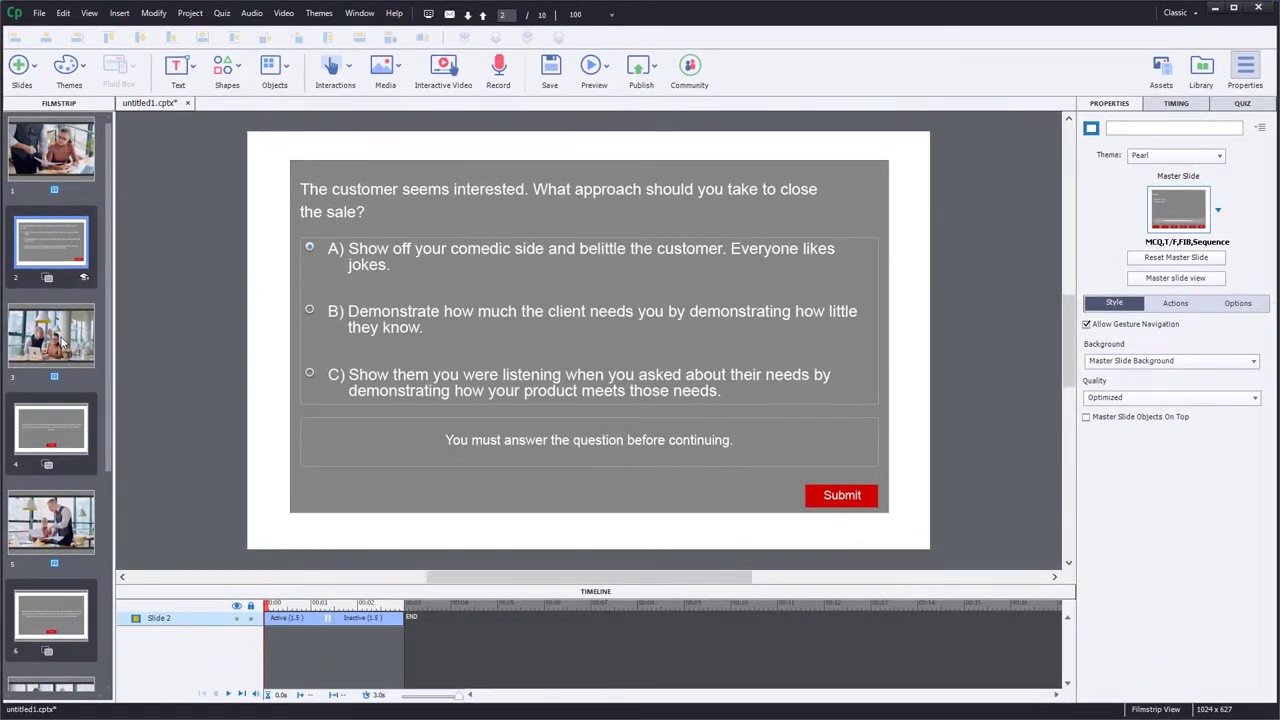
Step: Review slide 3's video and its bookmark and overlay markers on the Timeline
left_click(62, 343)
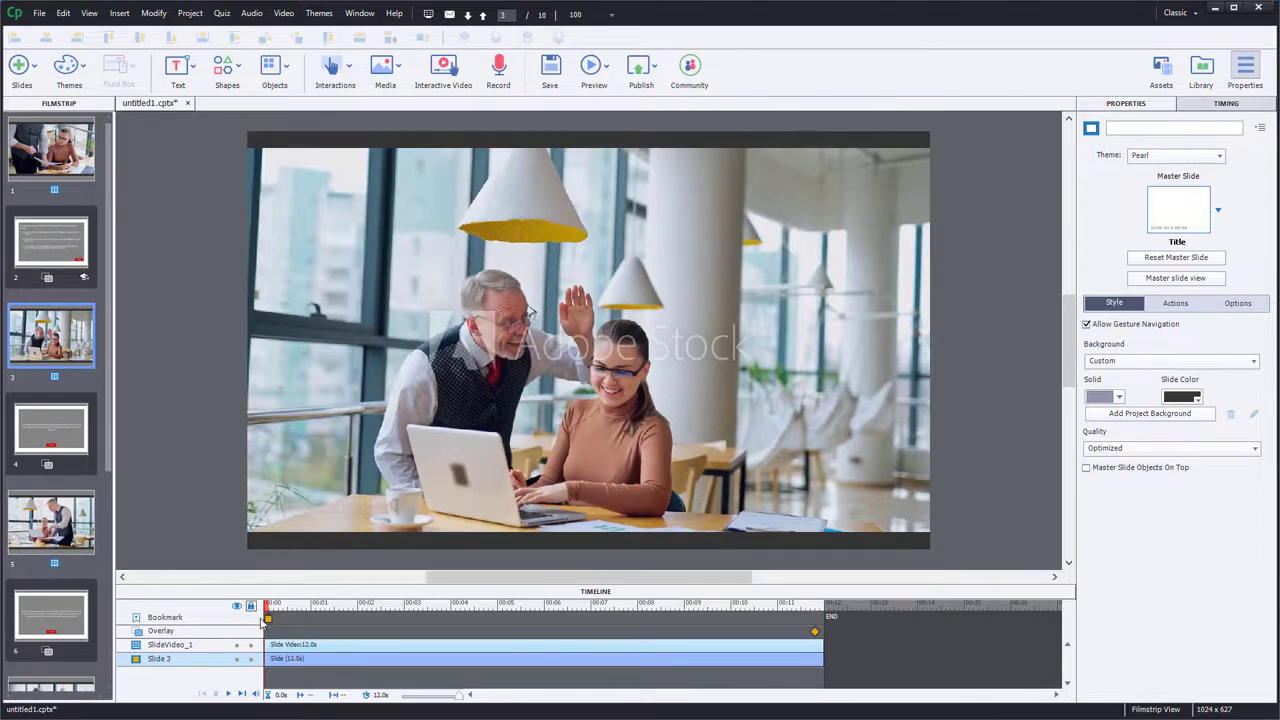
mouse_move(269, 620)
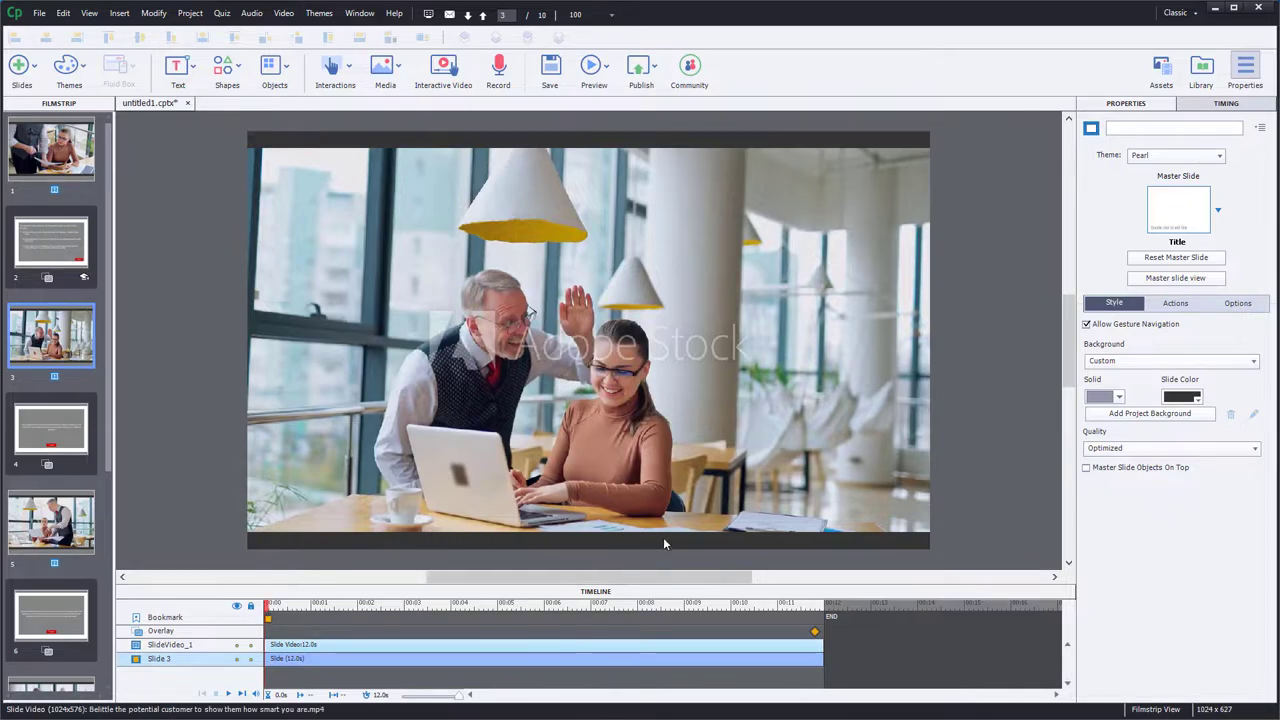
mouse_move(815, 630)
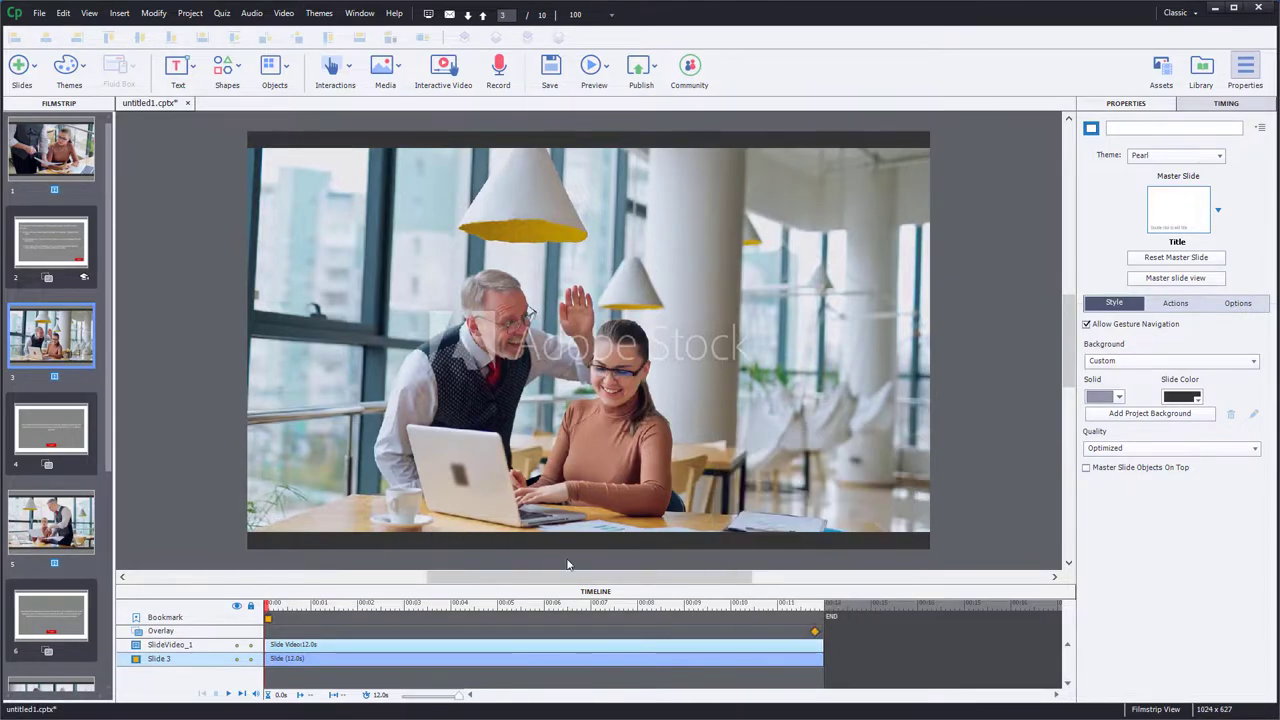
Step: Step through slides 4, 8, 9 and 10, ending on the Congratulations overlay with Restart
left_click(62, 440)
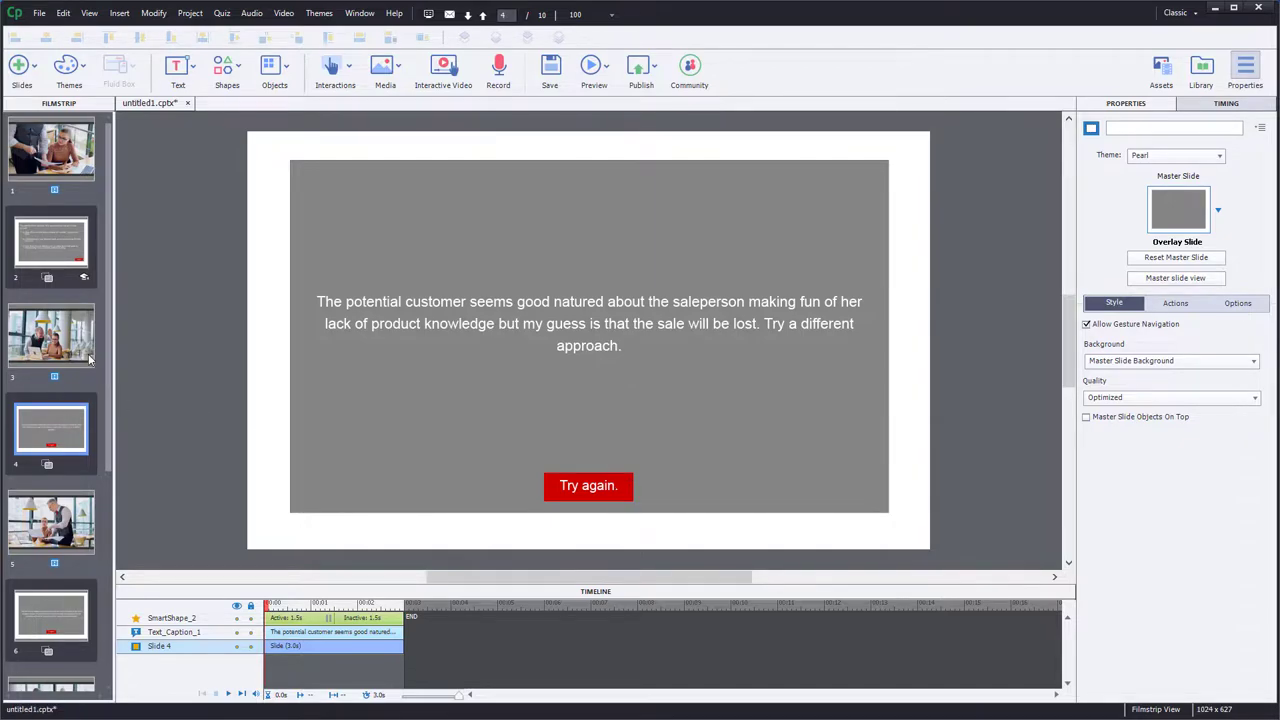
scroll(100, 400, "down", 2)
scroll(100, 410, "down", 6)
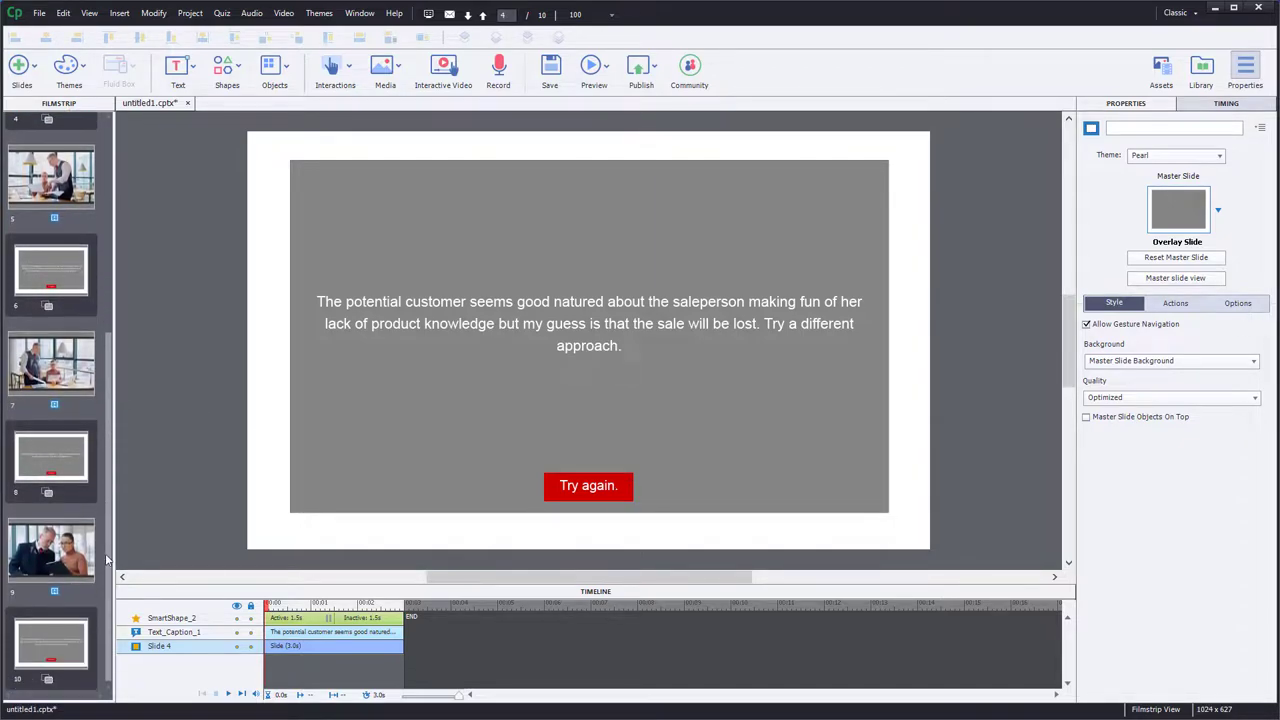
left_click(55, 466)
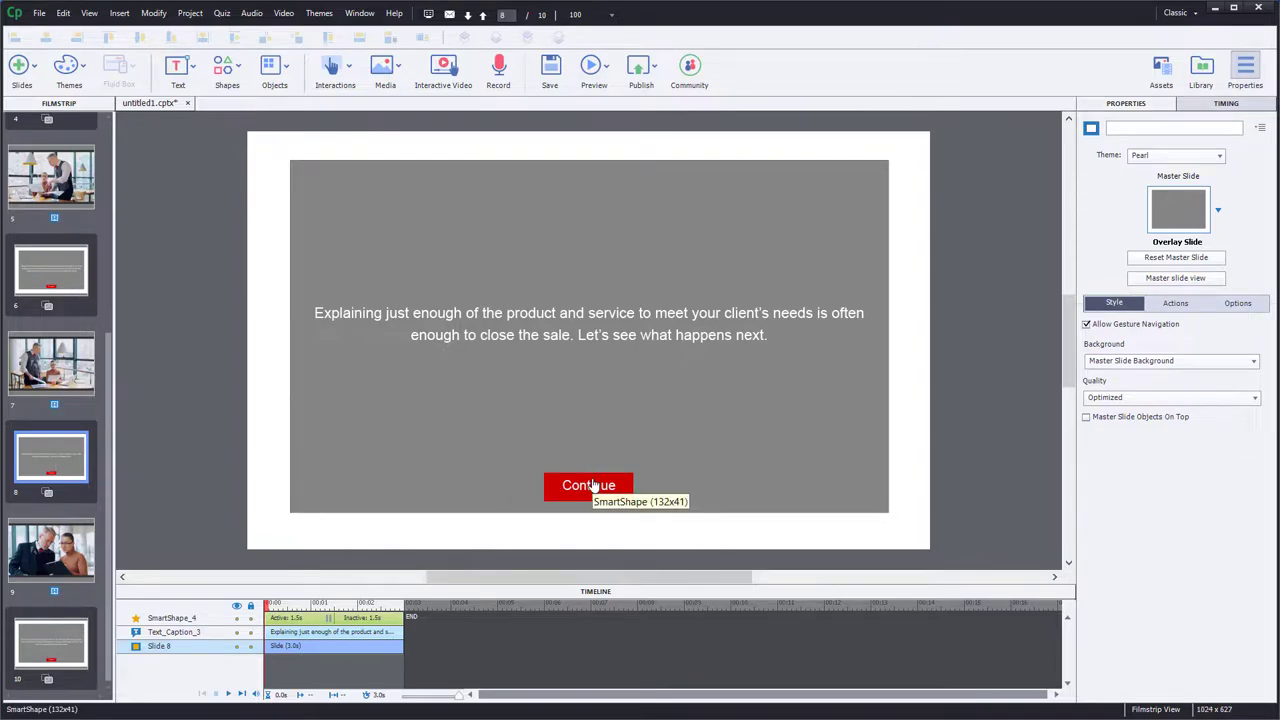
left_click(58, 549)
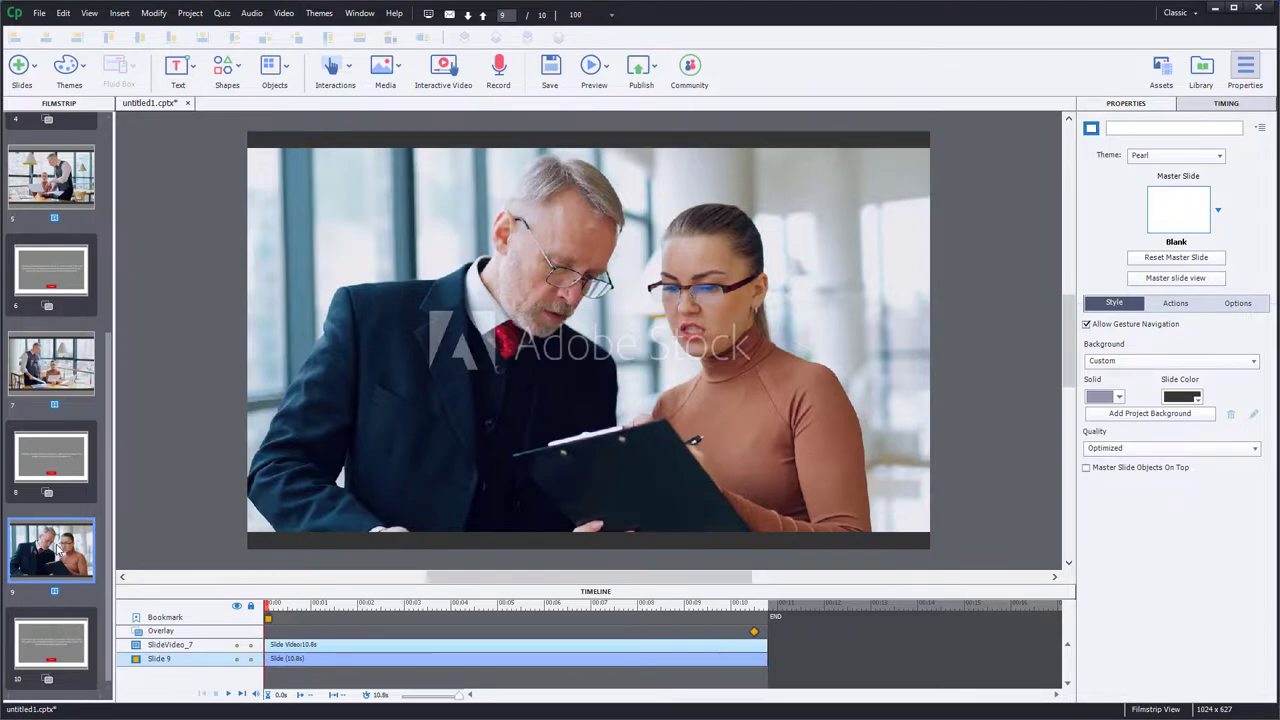
left_click(60, 637)
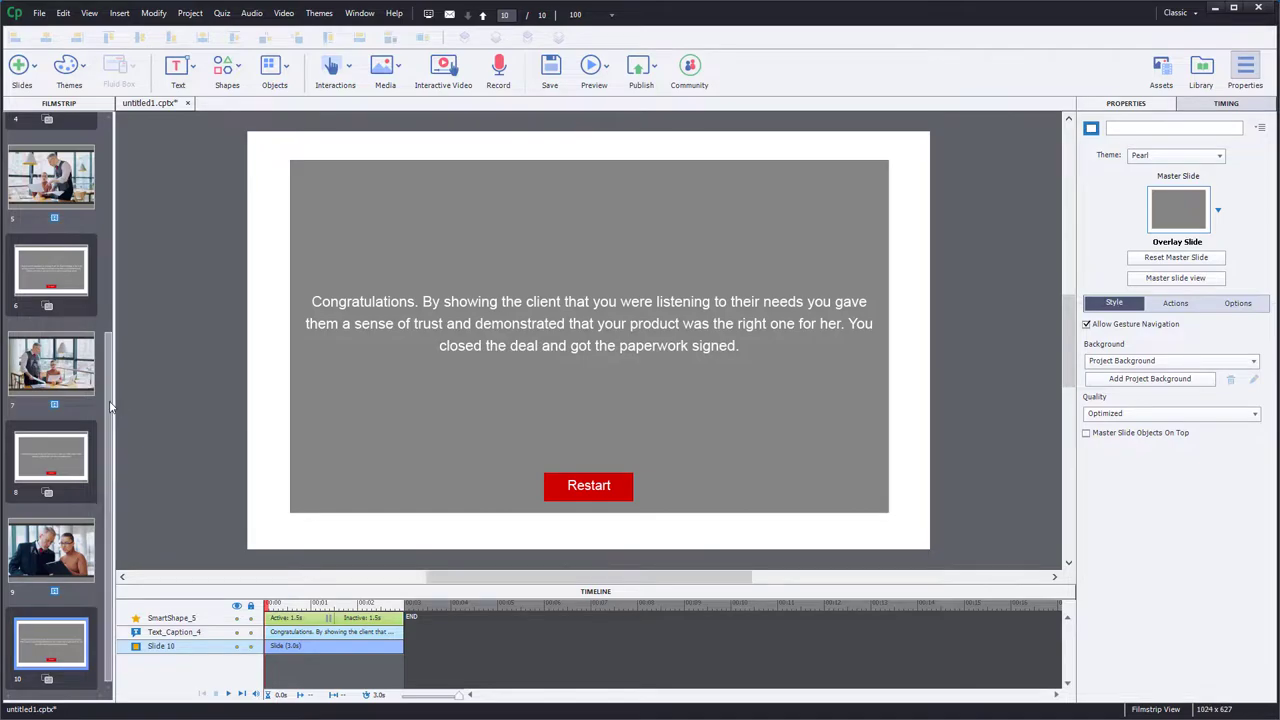
left_click_drag(112, 408, 122, 145)
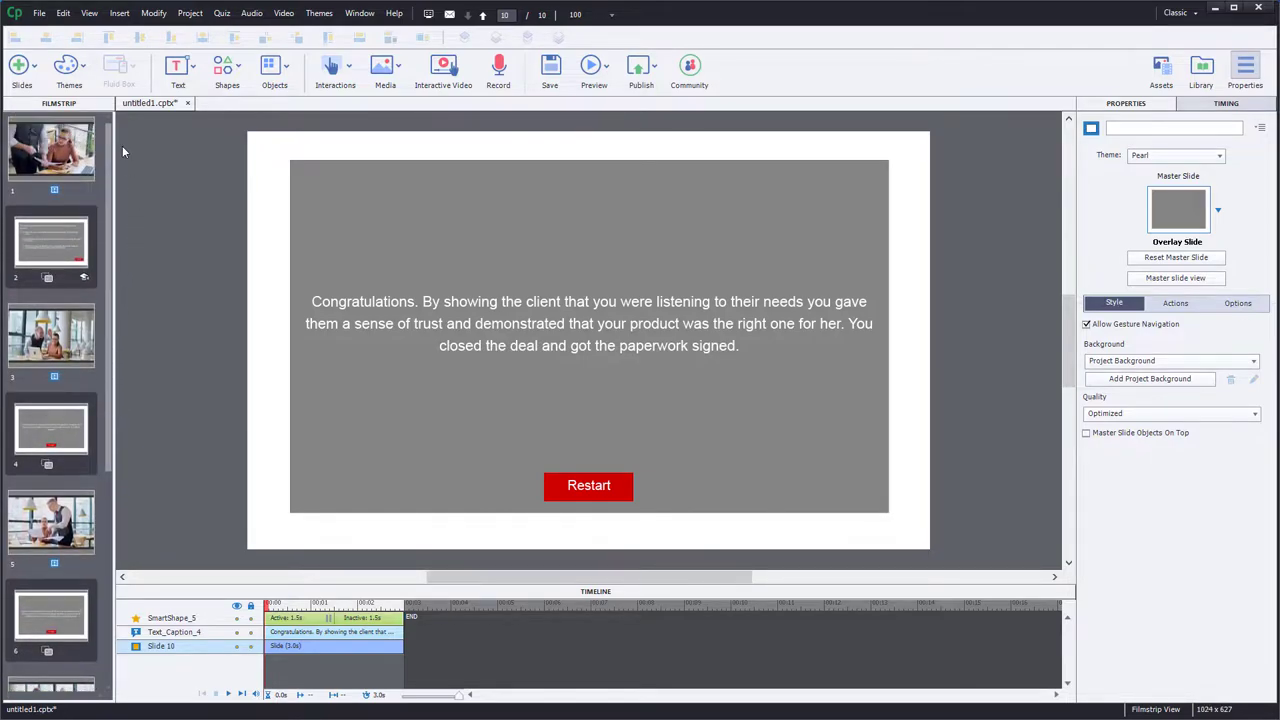
Step: Check slide 1's Beginning bookmark on the Timeline, then switch to slide 2's question
left_click(60, 158)
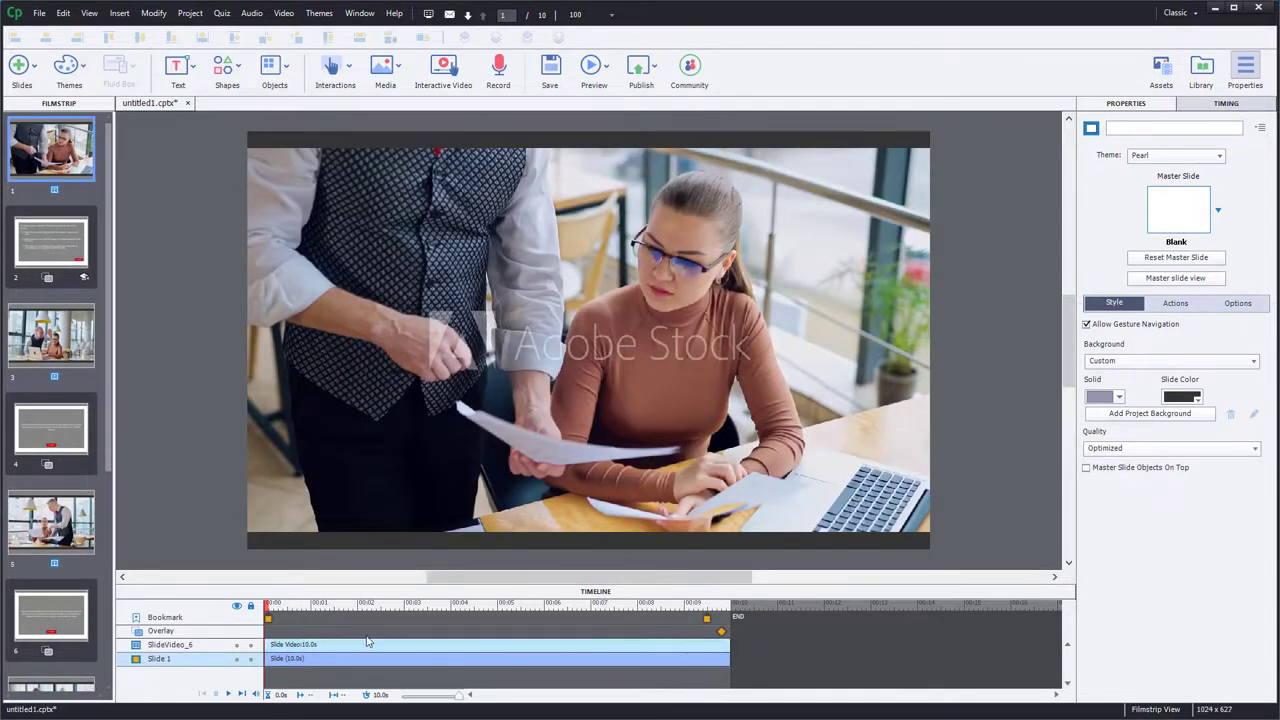
left_click(267, 614)
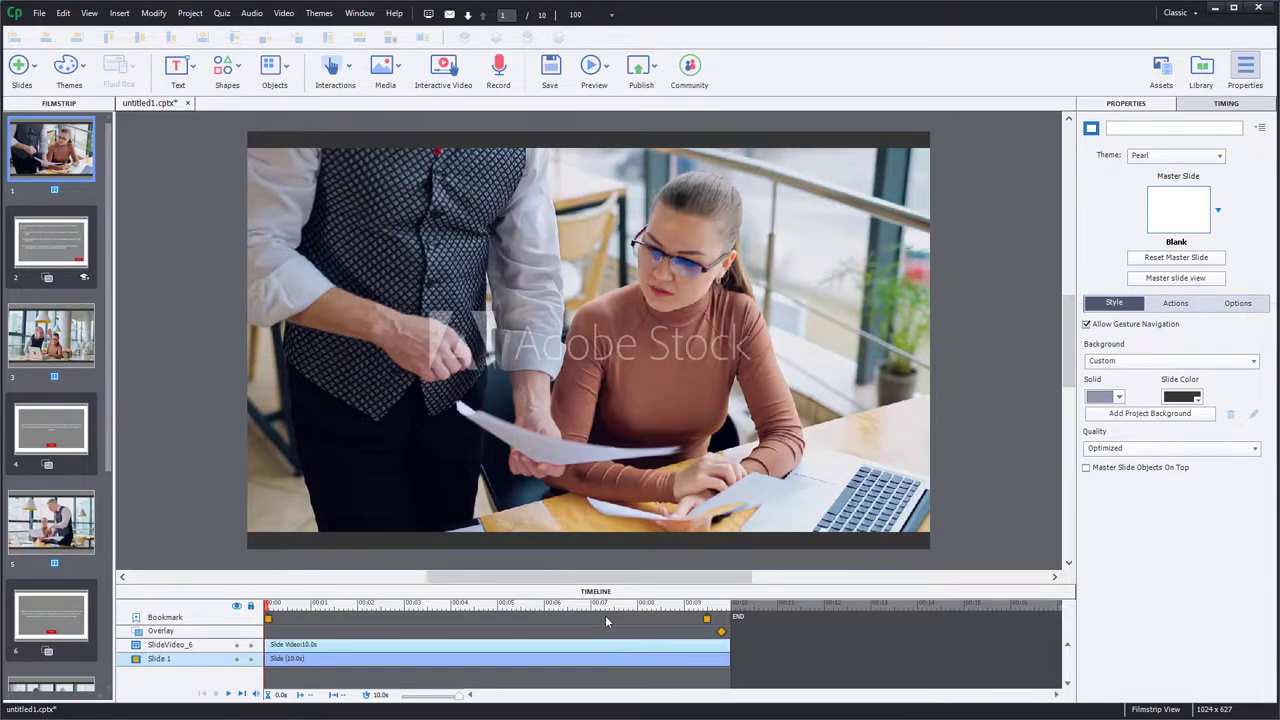
mouse_move(704, 614)
left_click(31, 243)
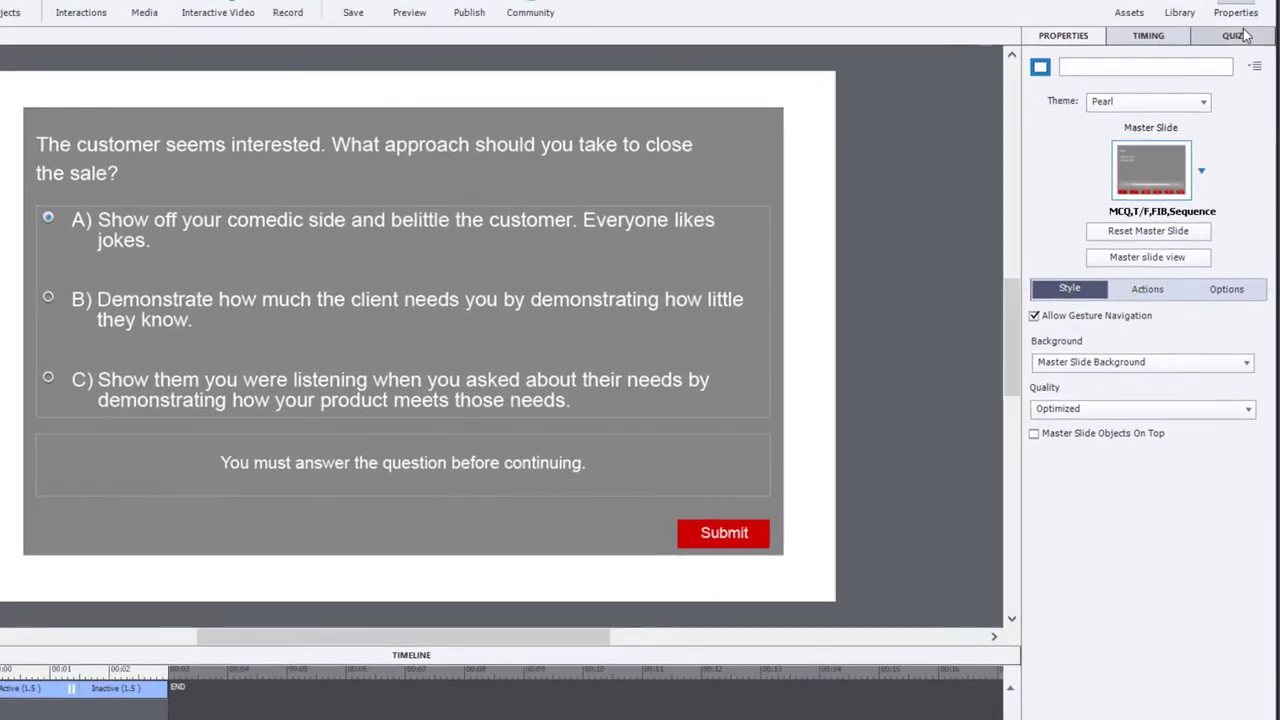
Step: Limit slide 2's question to 1 attempt, keeping Continue as the last-attempt action
left_click(1242, 103)
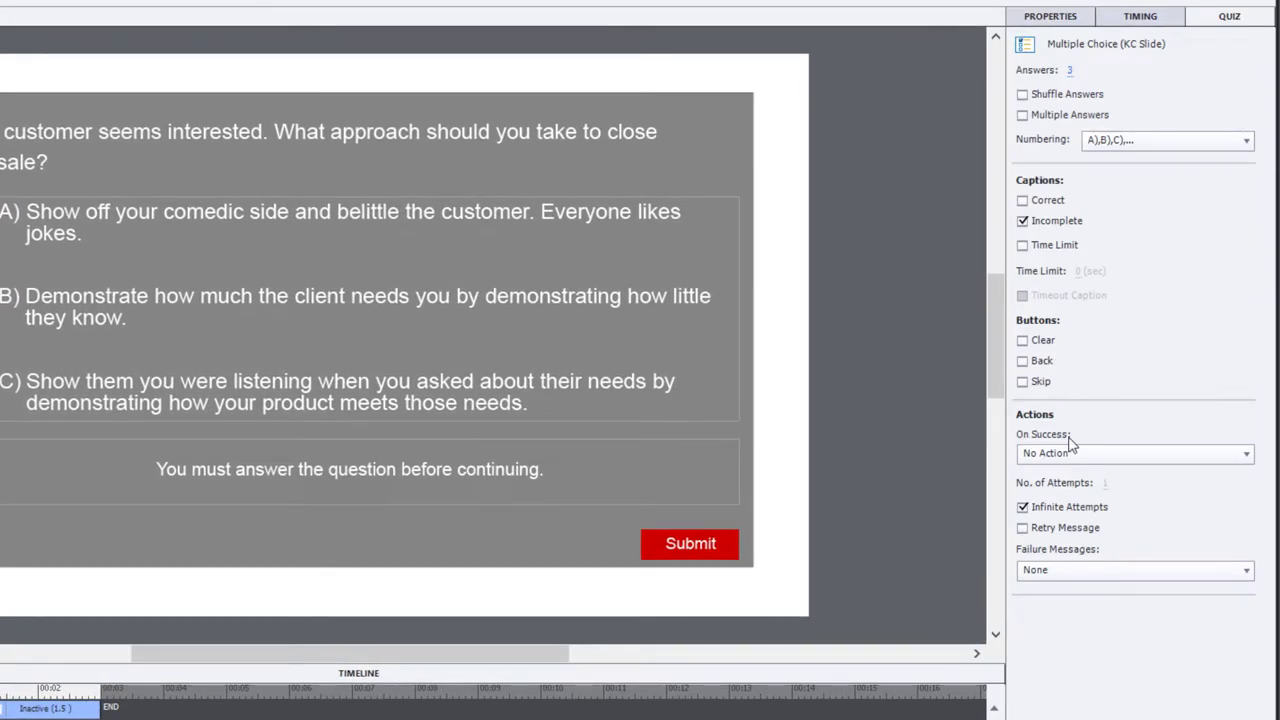
left_click(1023, 507)
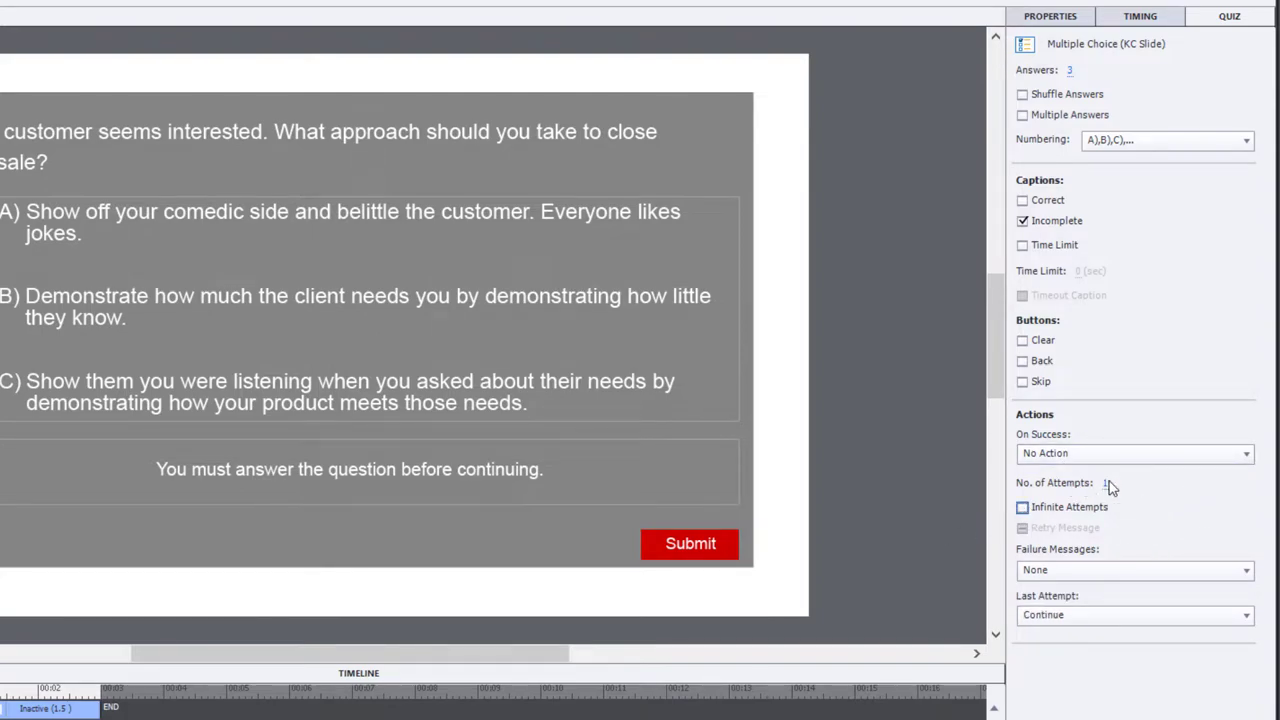
left_click(1069, 620)
left_click(1069, 620)
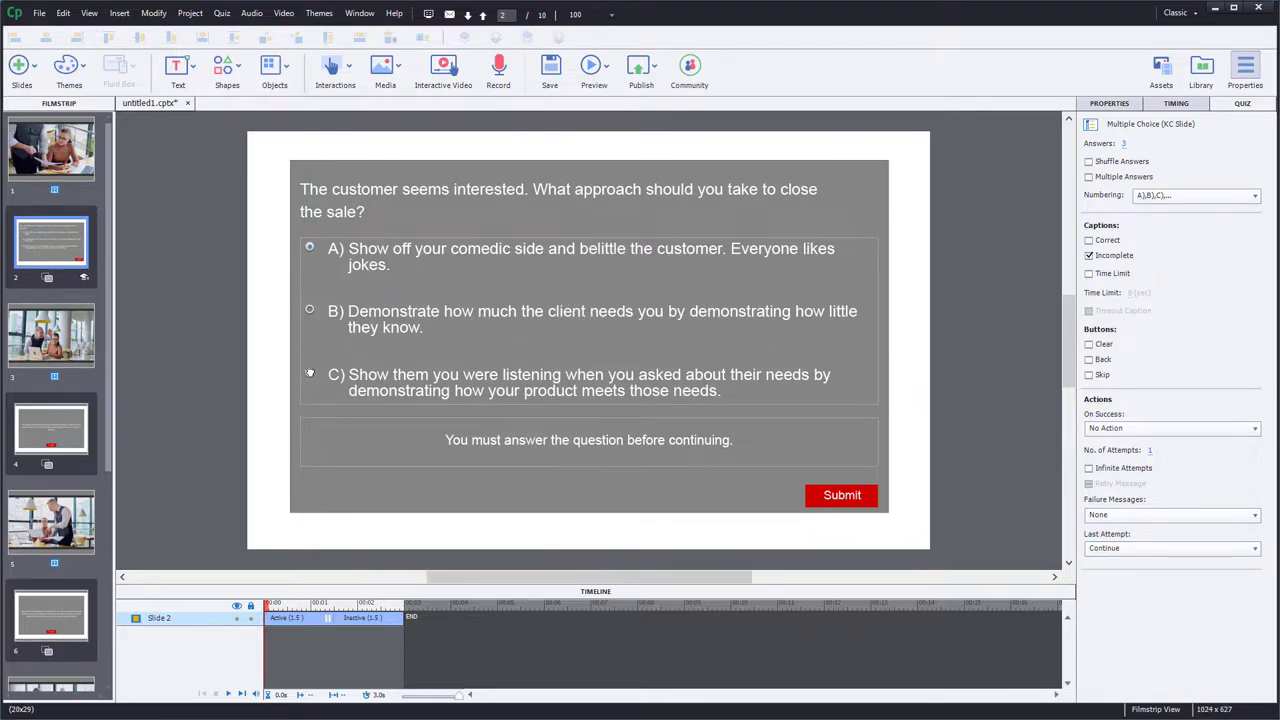
Step: Select answer A and enable its Advanced Answer Option in the Options panel
left_click(335, 403)
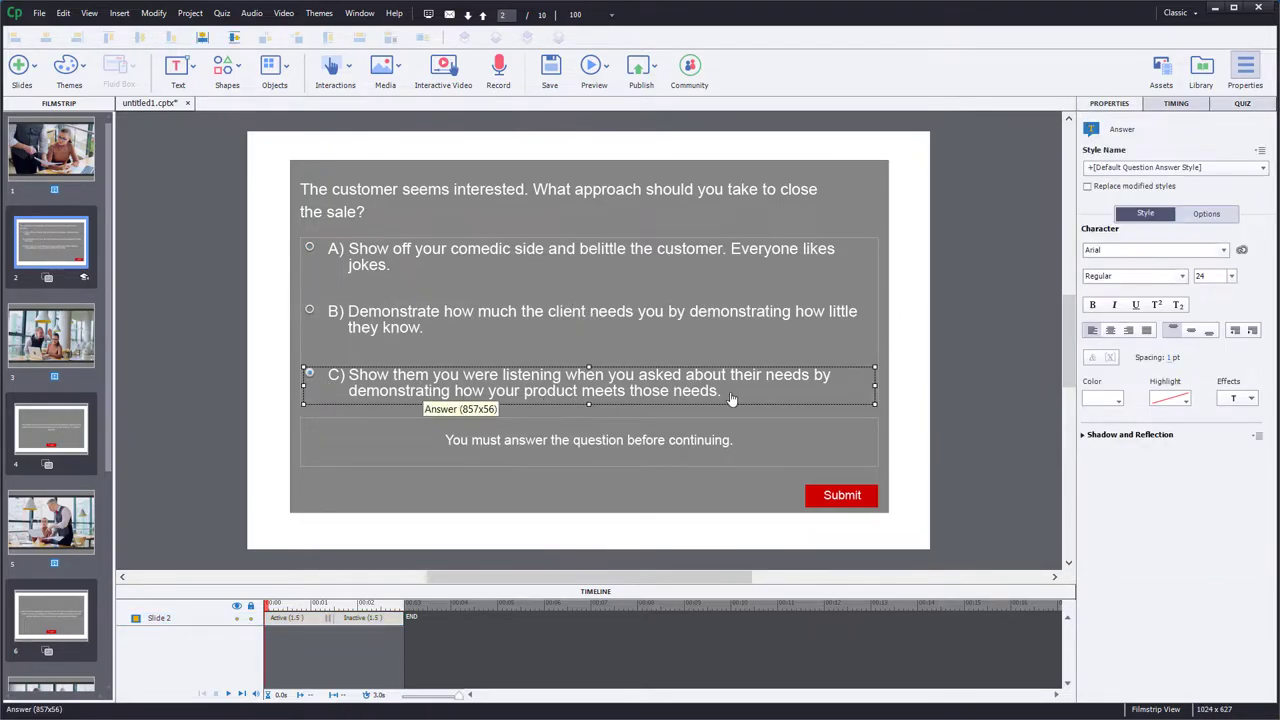
left_click(683, 251)
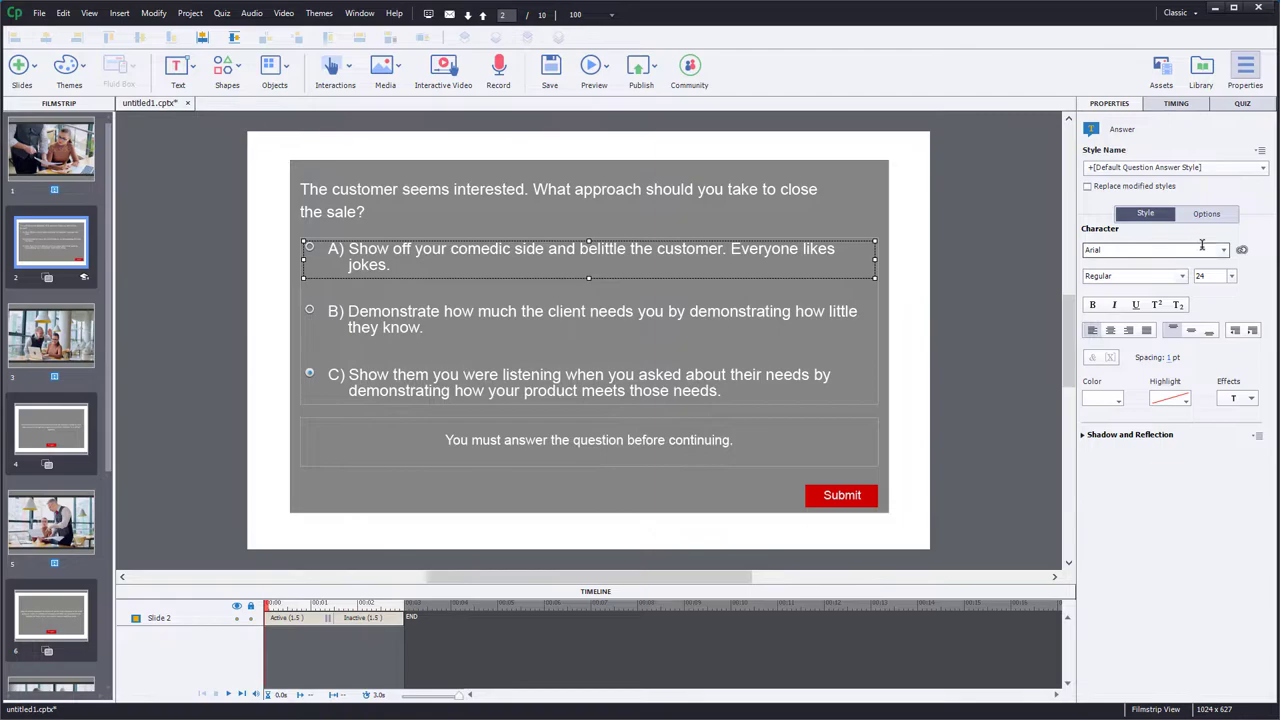
left_click(1206, 213)
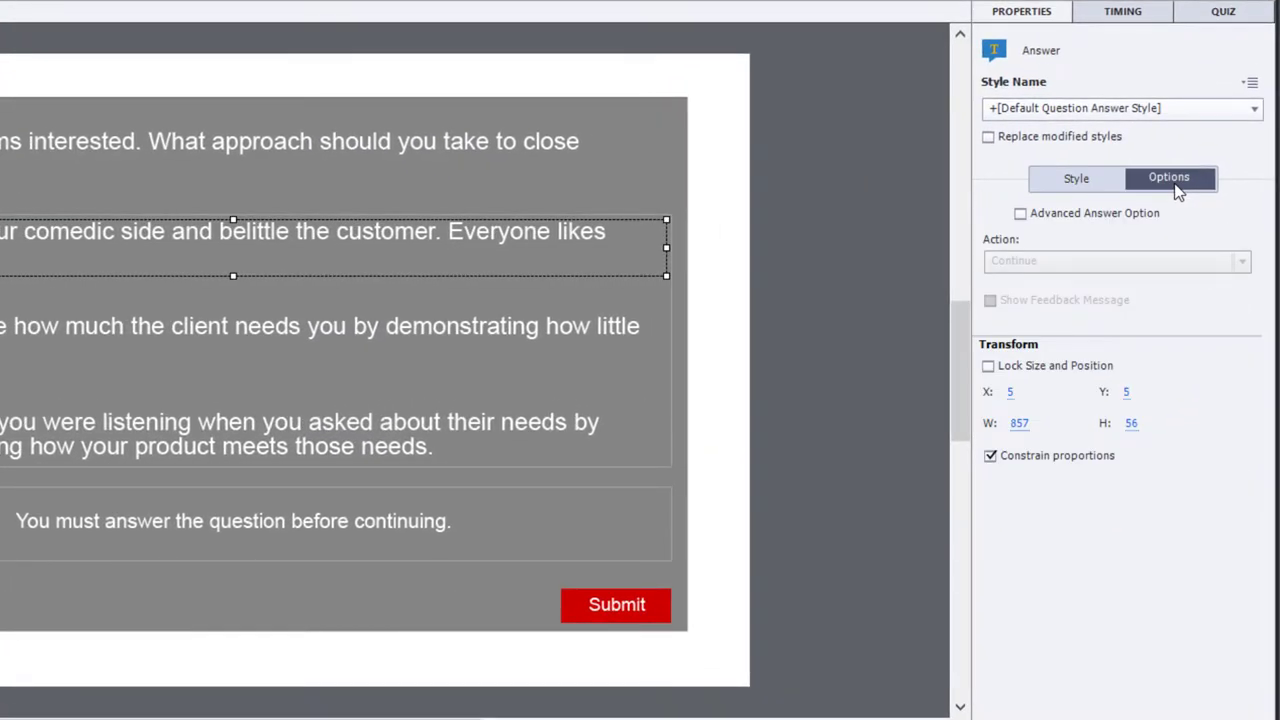
left_click(1020, 214)
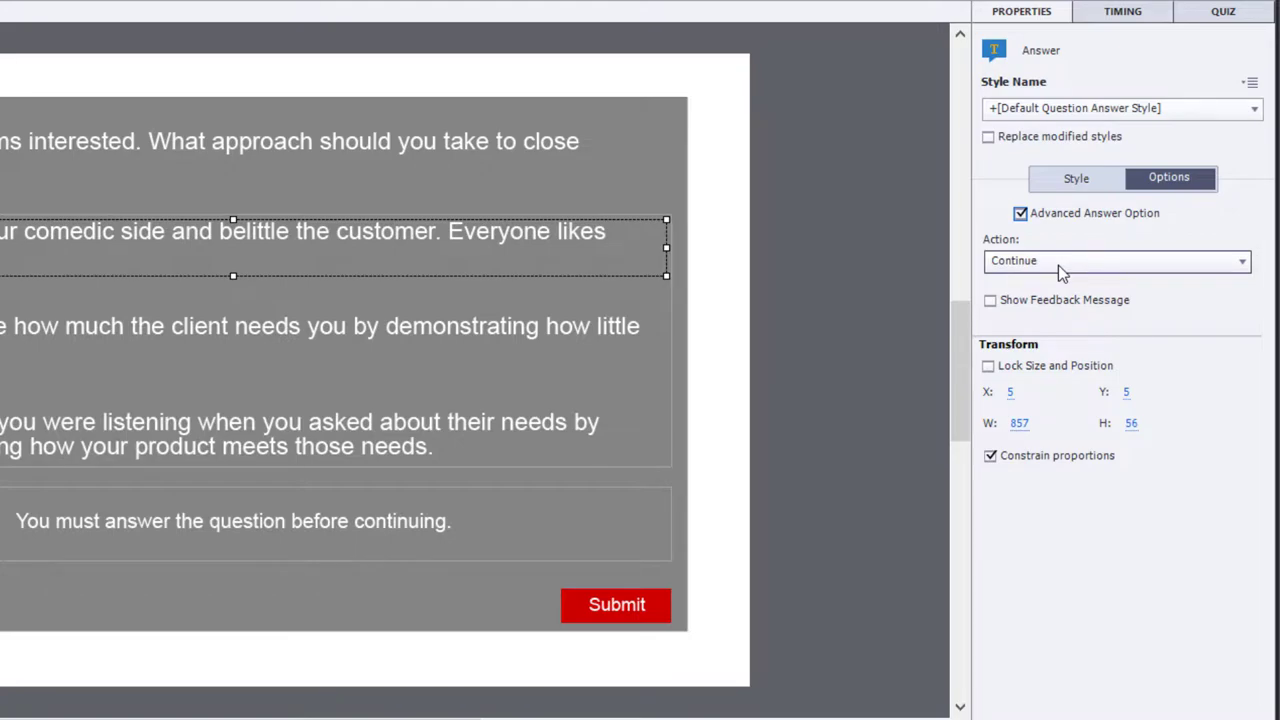
Step: Set answer A's action to Jump To Bookmark targeting the Distractor01 bookmark
left_click(1058, 265)
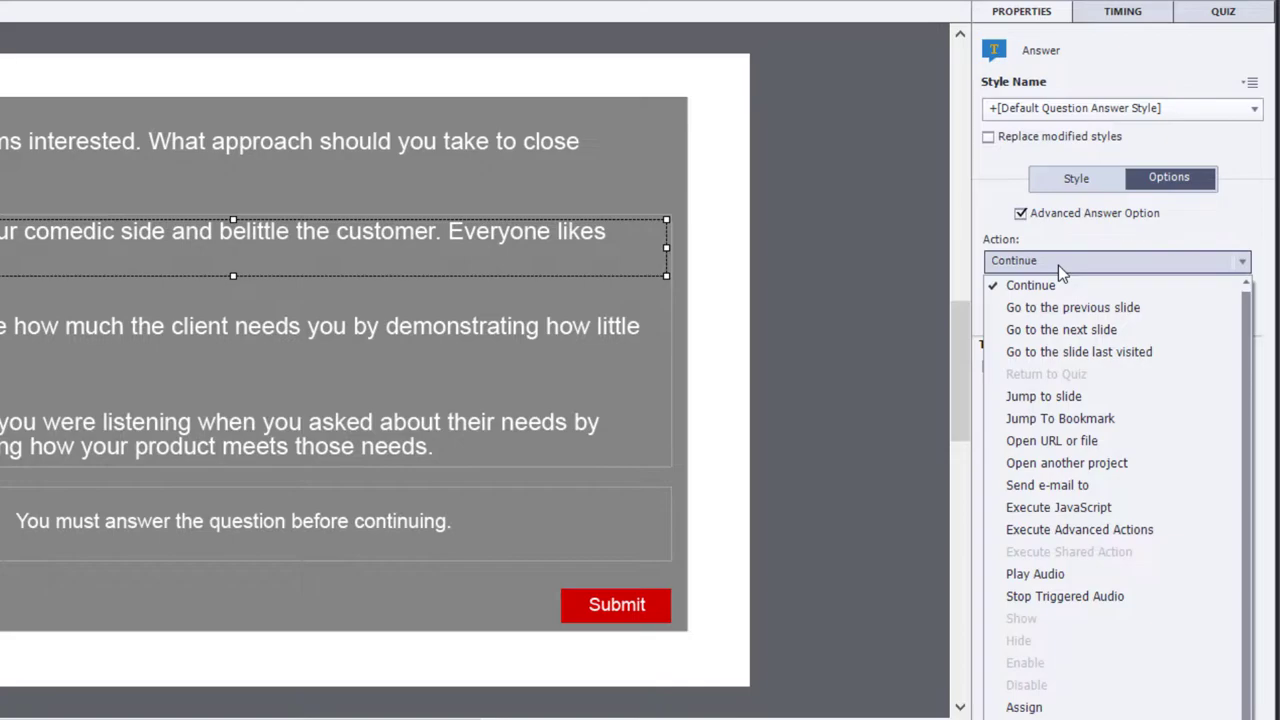
key("Escape")
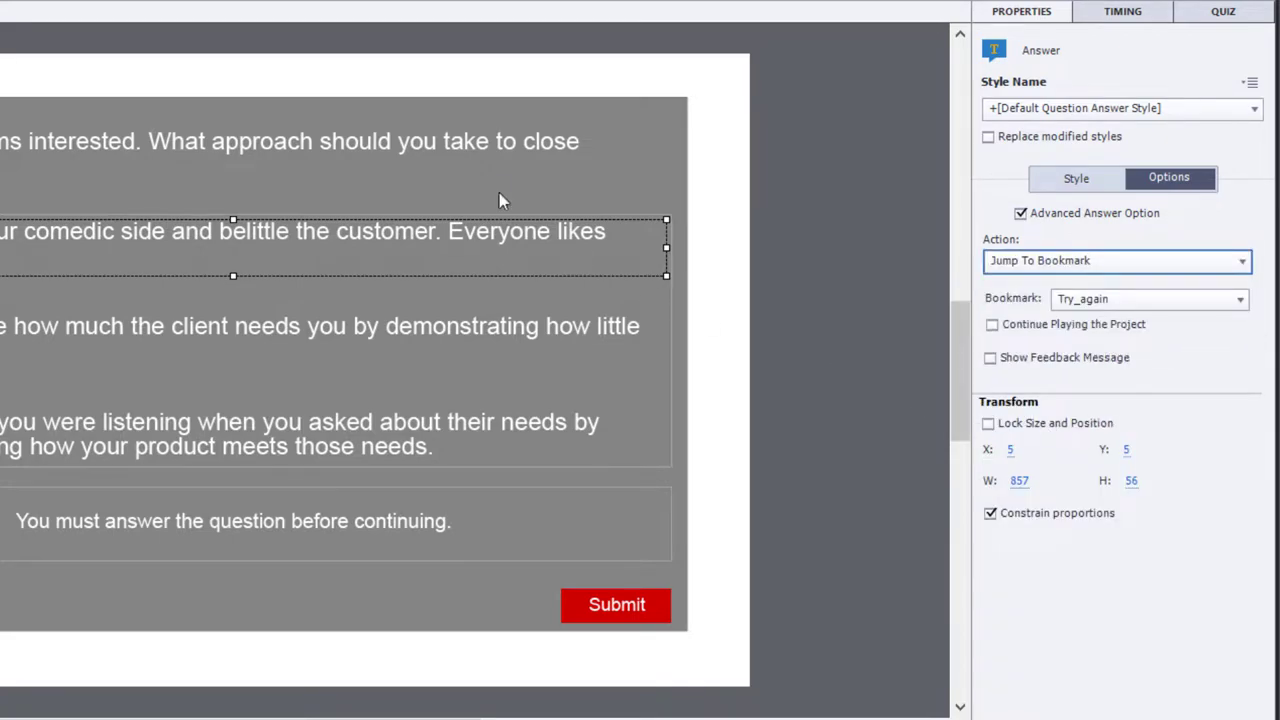
left_click(1108, 300)
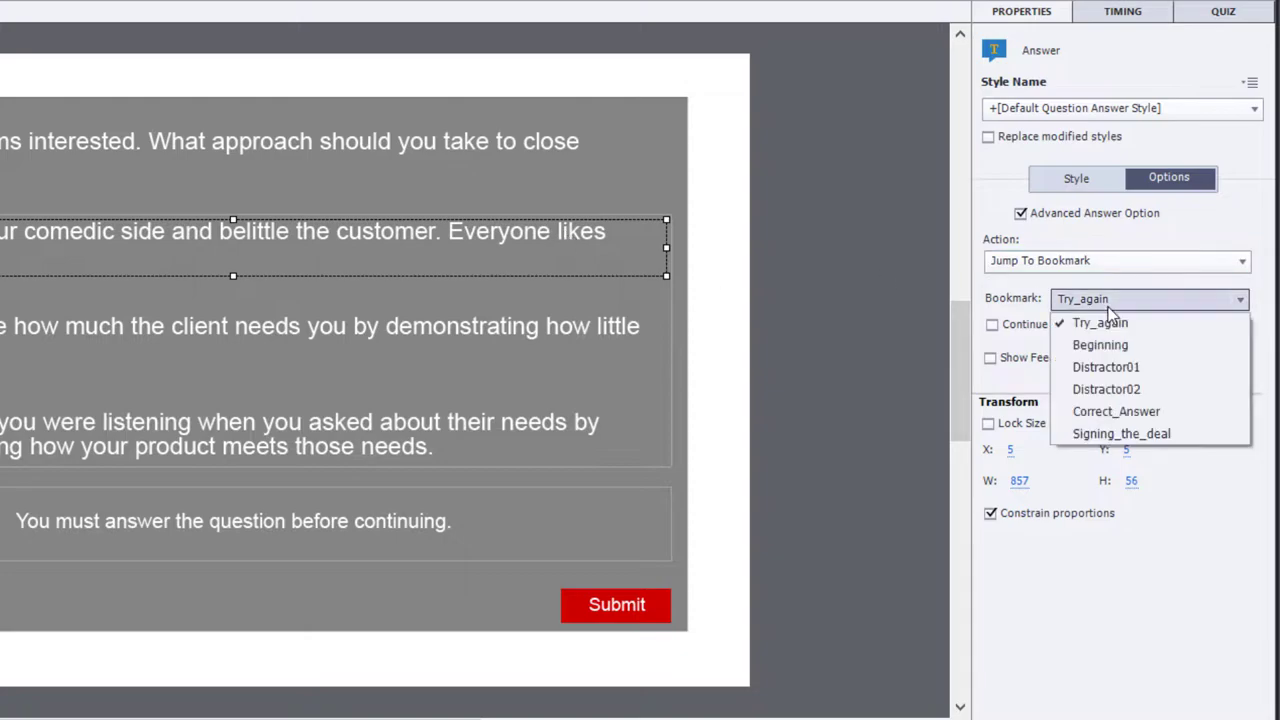
left_click(1149, 370)
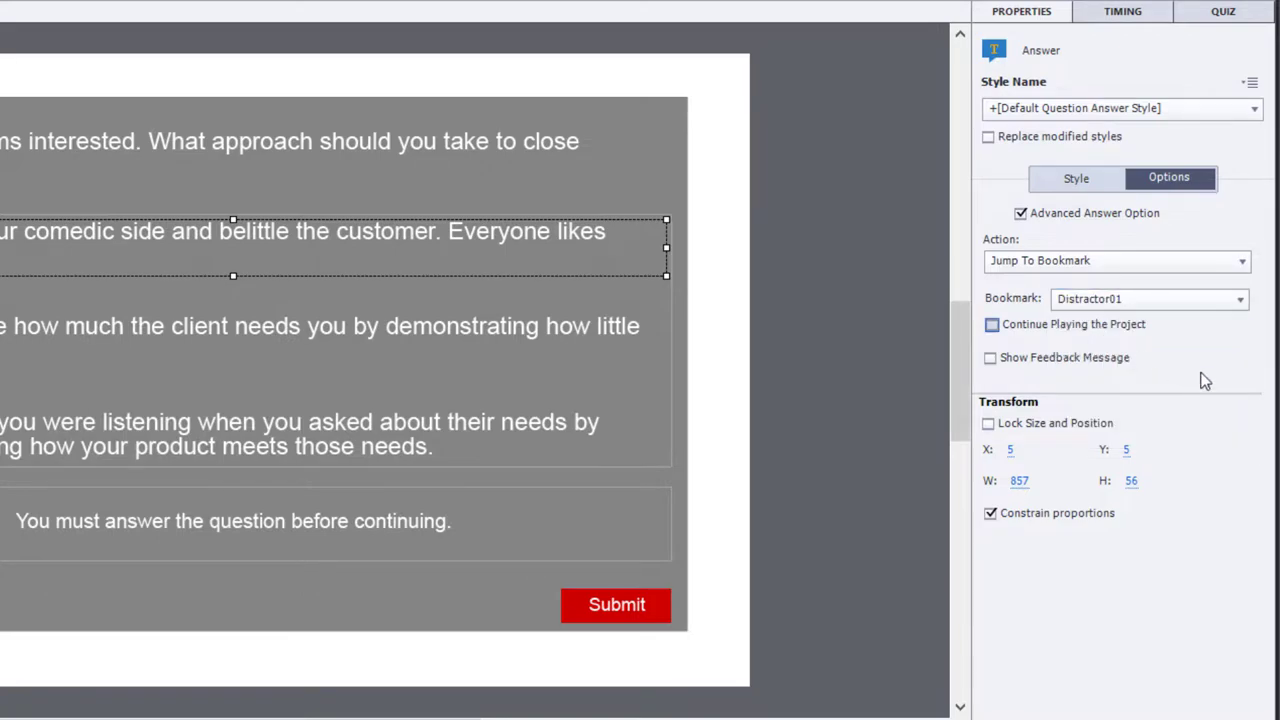
Step: Enable advanced options for answer B and set it to jump to the Distractor02 bookmark
left_click(308, 326)
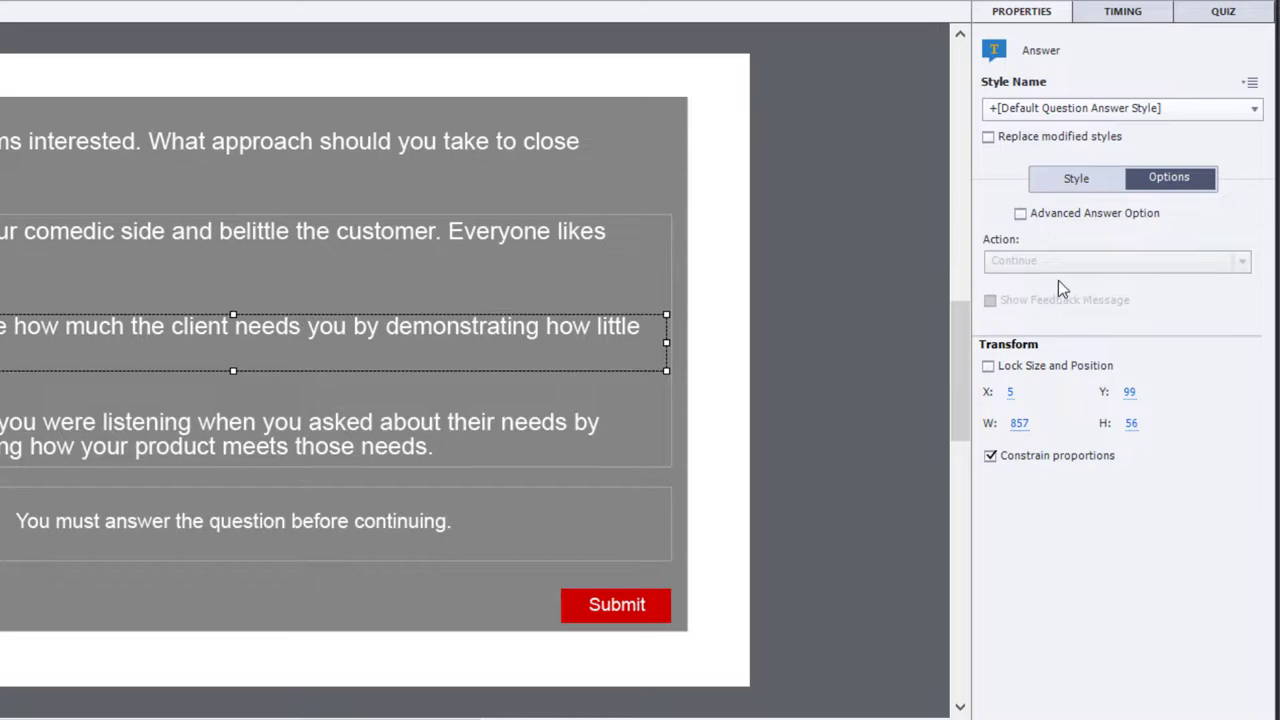
left_click(1057, 215)
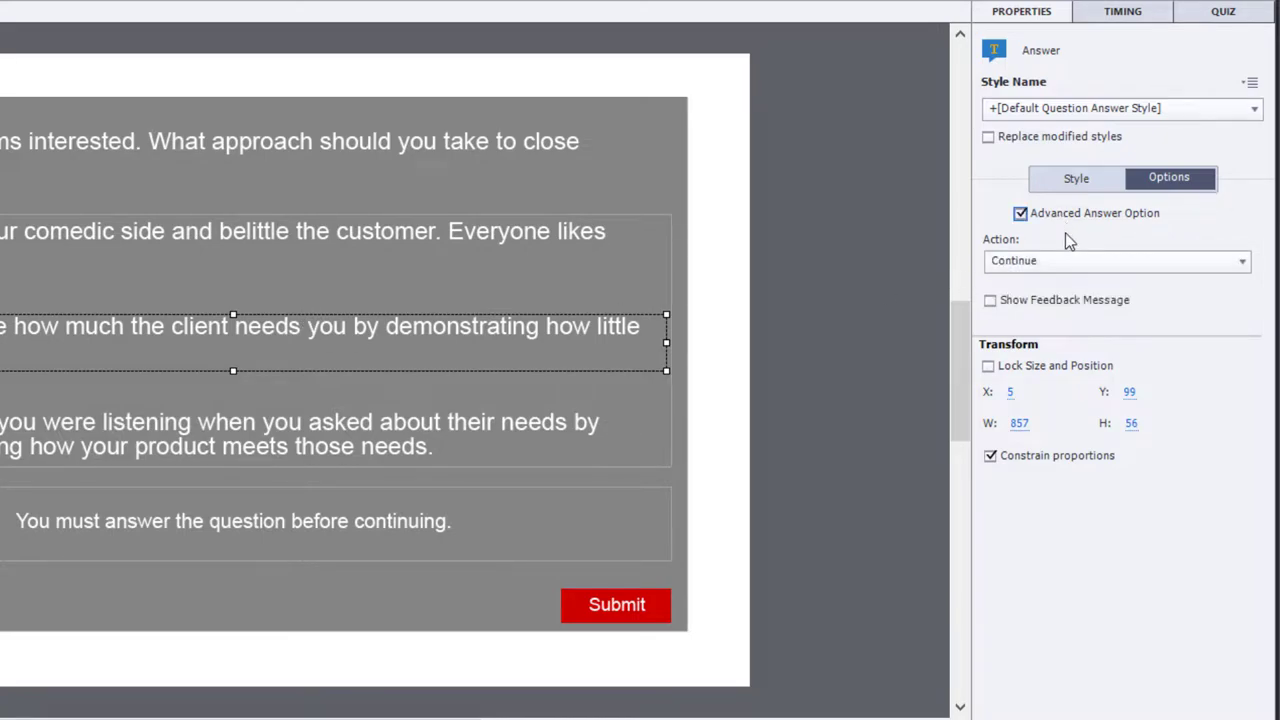
left_click(1039, 259)
left_click(1103, 416)
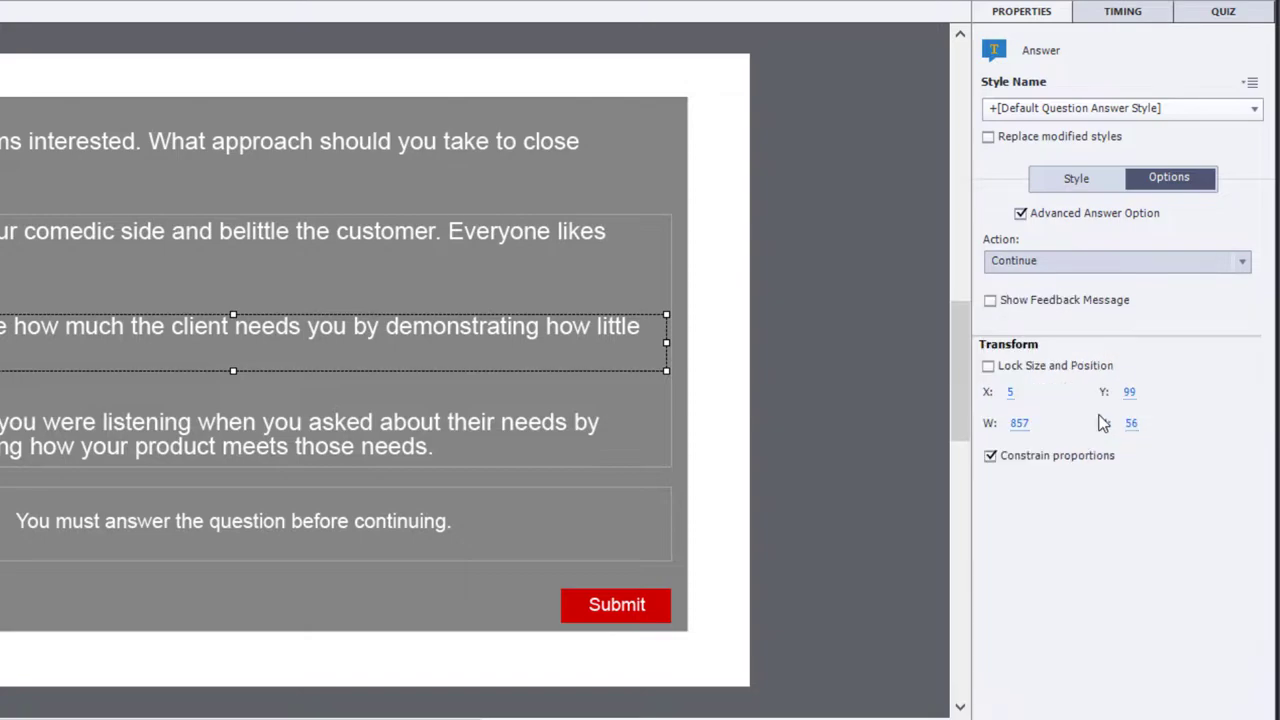
left_click(1129, 298)
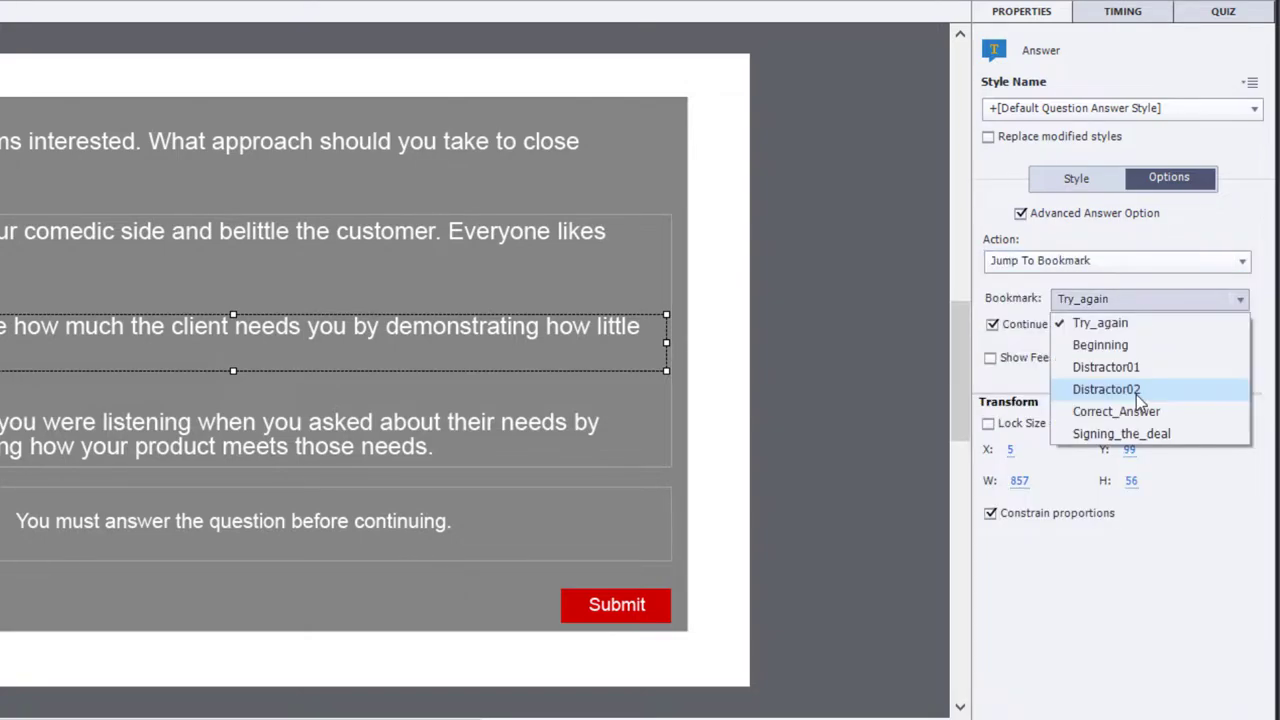
left_click(1137, 394)
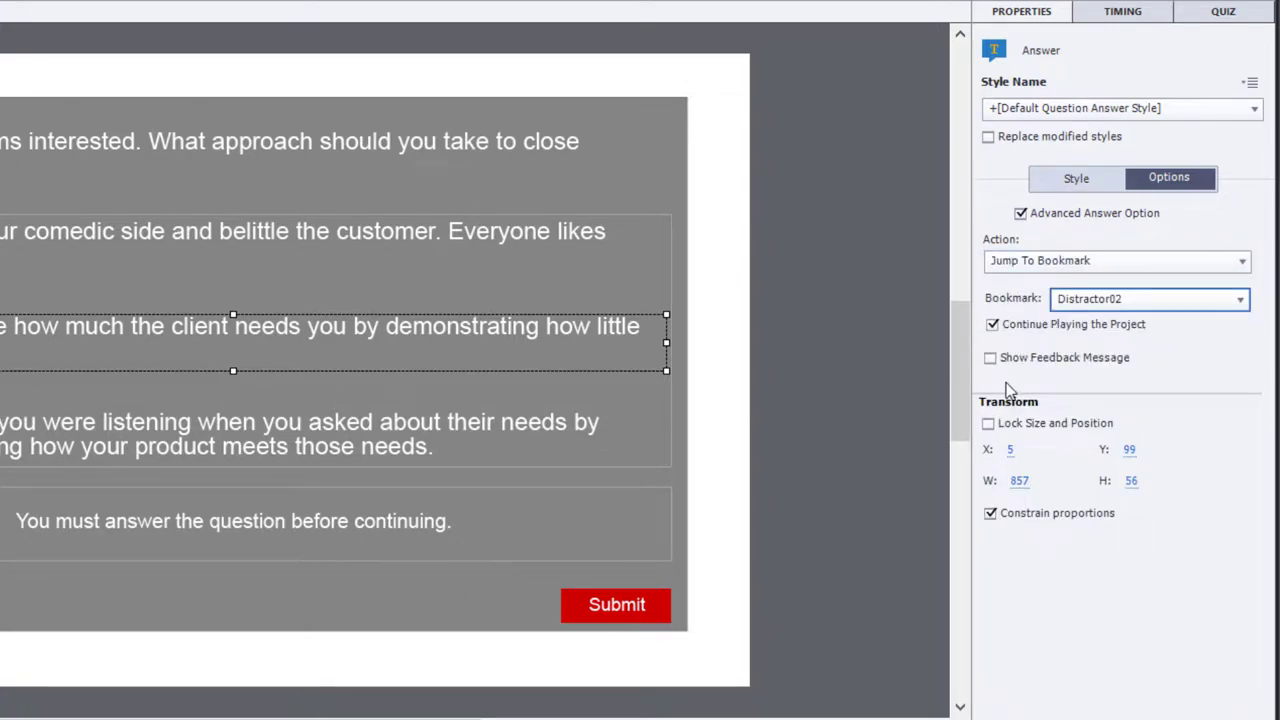
Step: Enable advanced options for answer C and set it to jump to the Correct_Answer bookmark
left_click(354, 442)
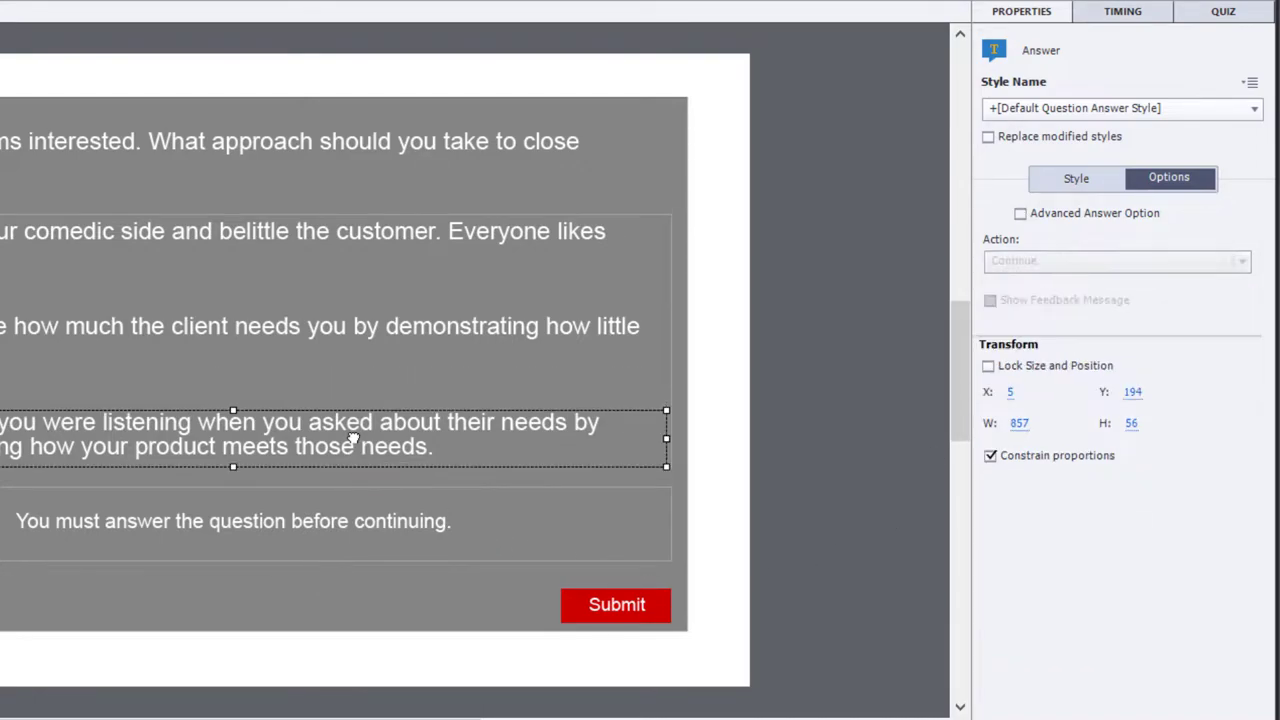
left_click(1052, 218)
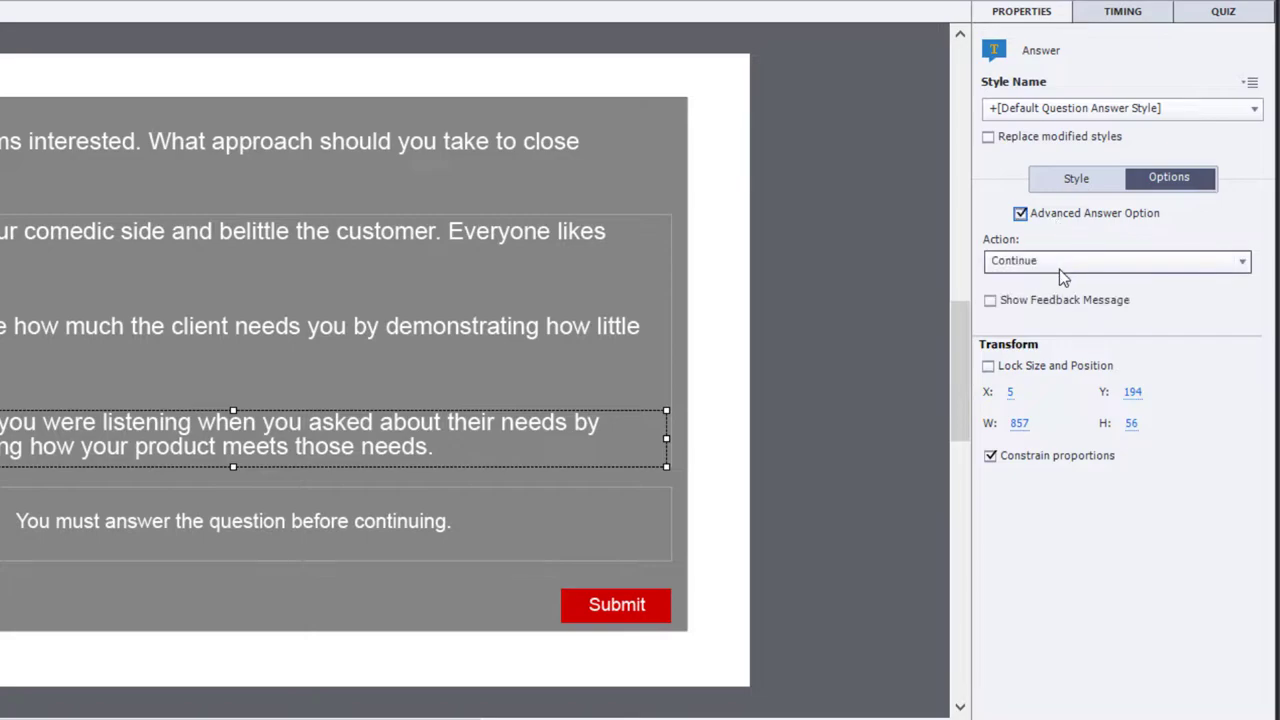
left_click(1059, 267)
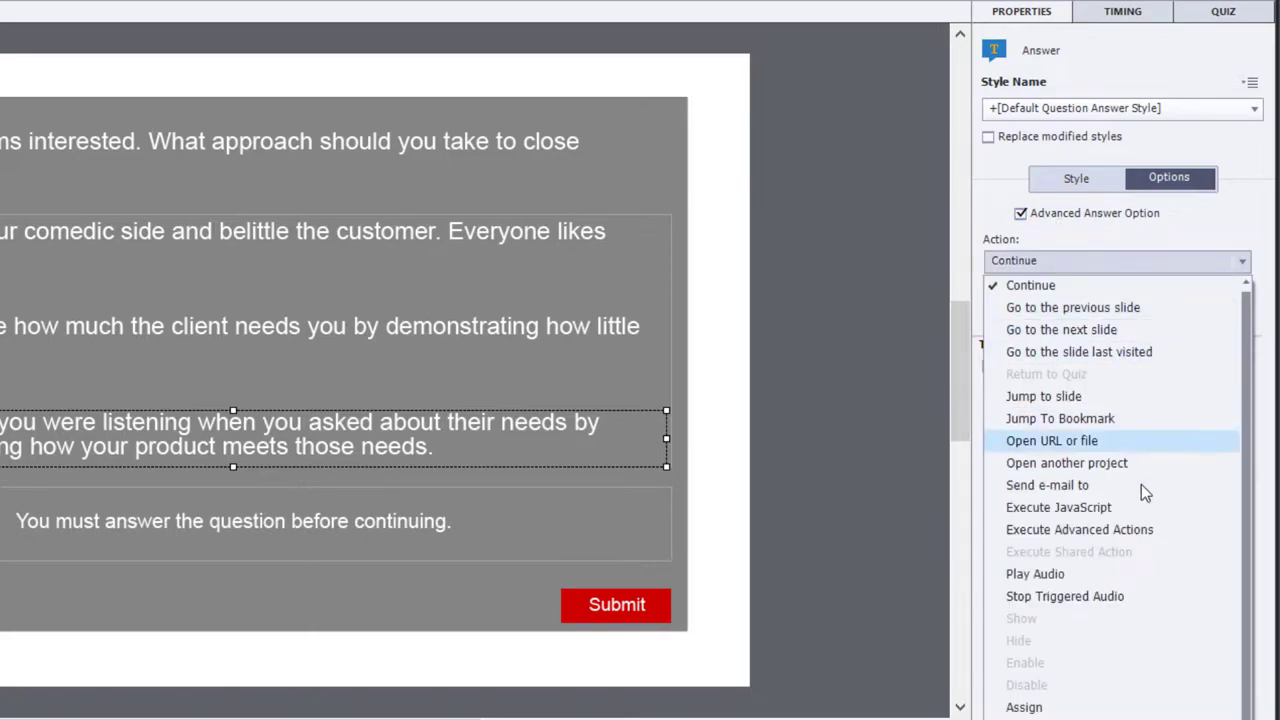
left_click(1103, 418)
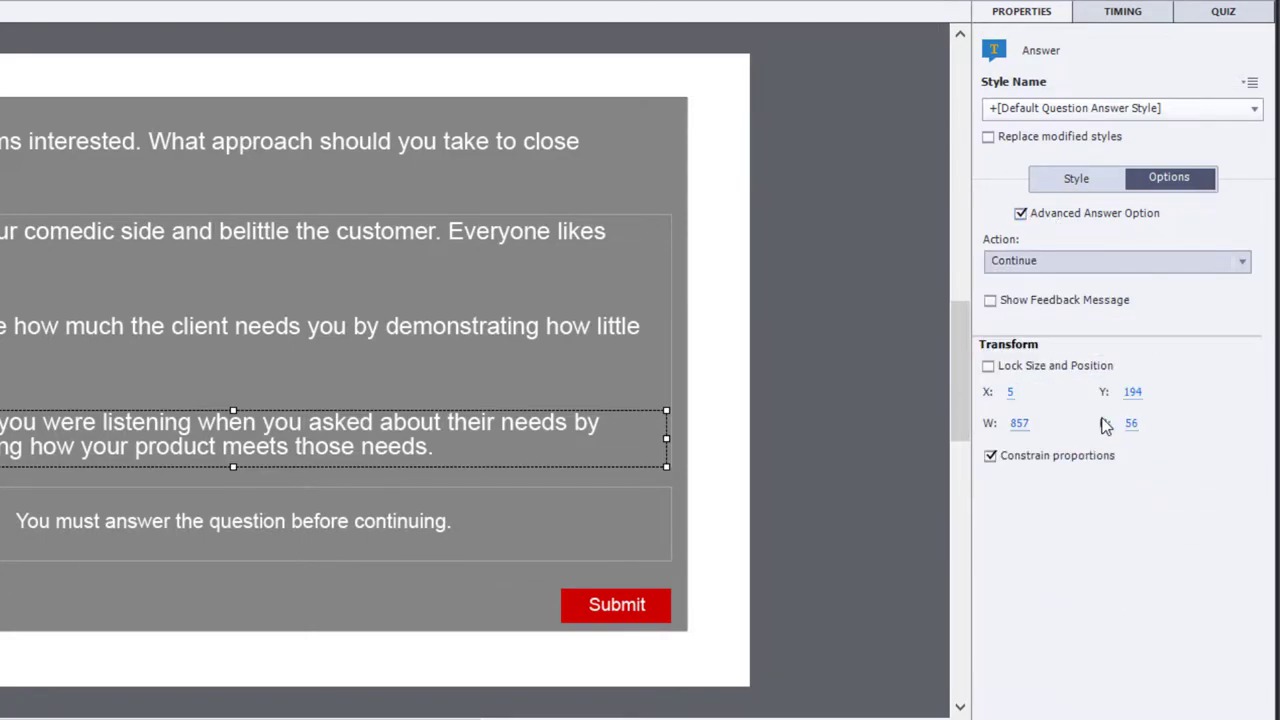
left_click(1117, 302)
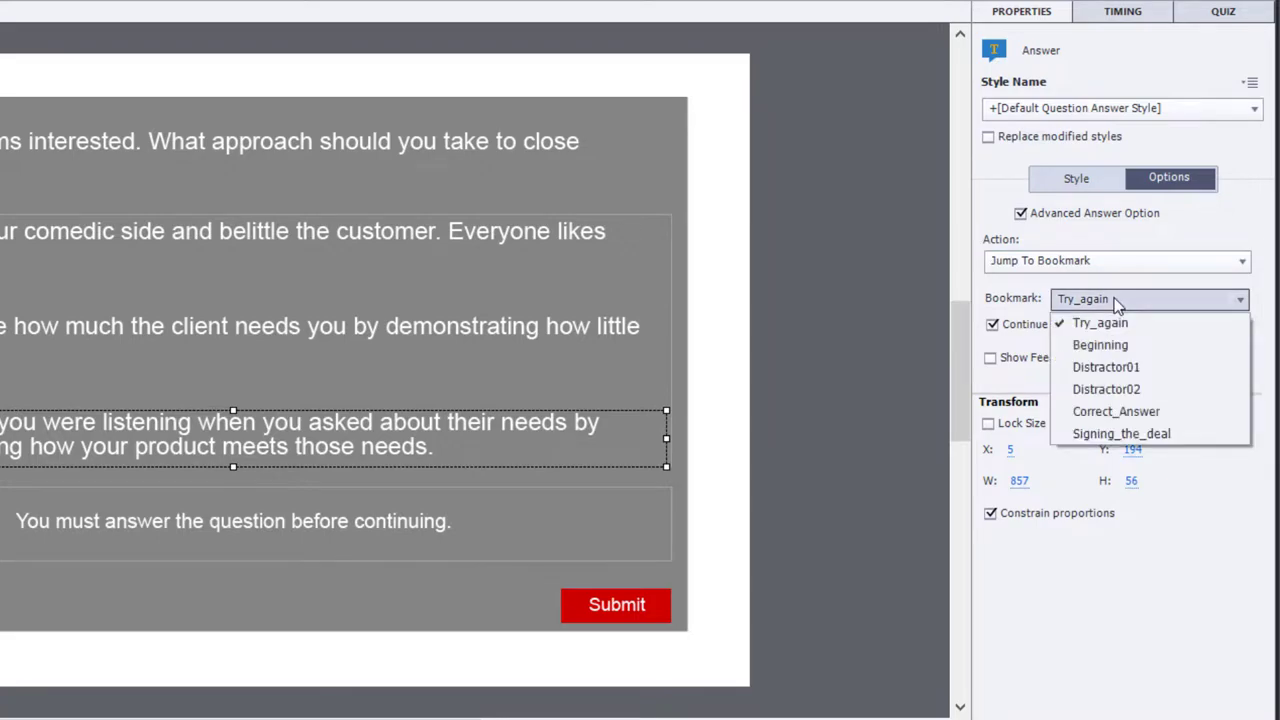
left_click(1128, 412)
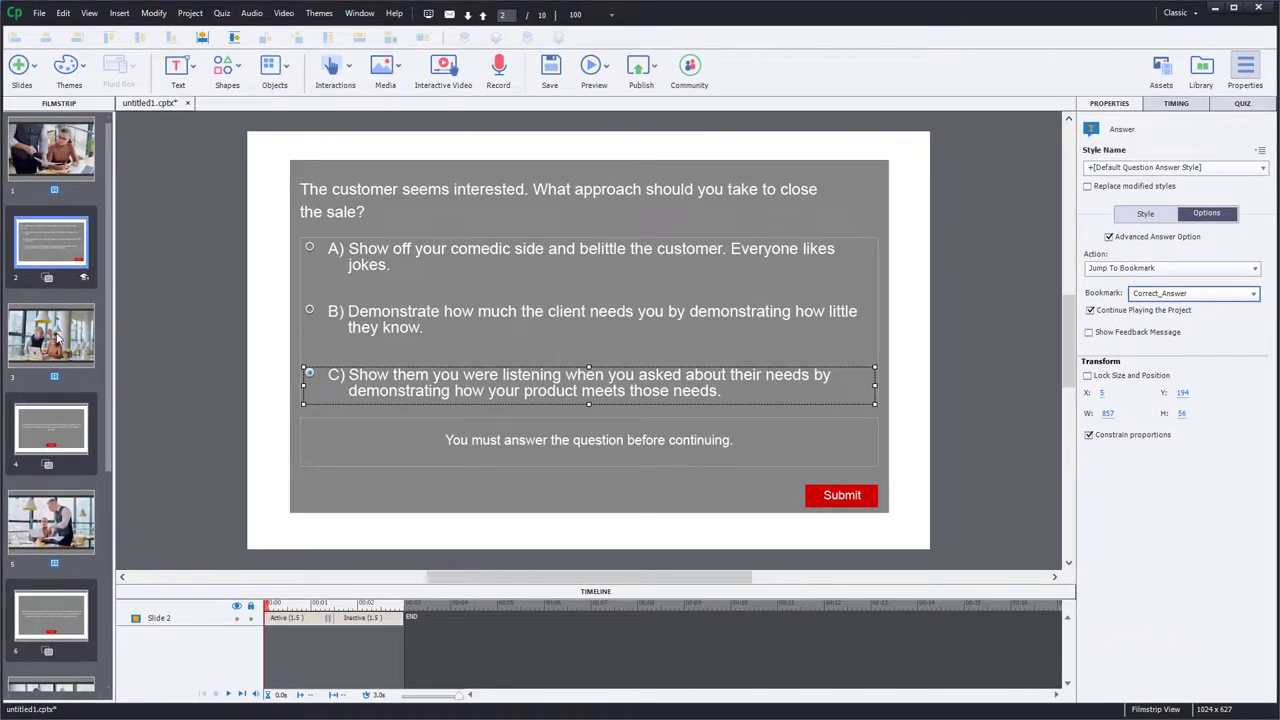
Step: Set slide 4's Try again. button On Success to Jump To Bookmark, Try_again
left_click(56, 337)
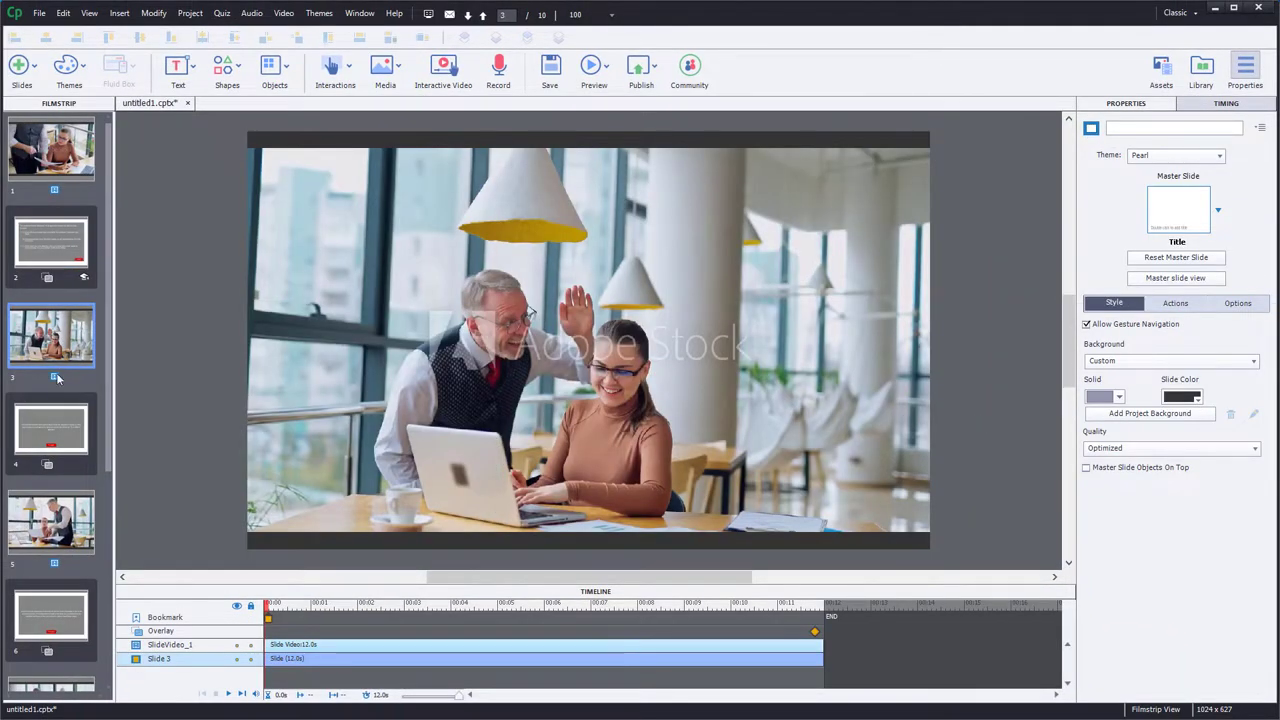
left_click(52, 427)
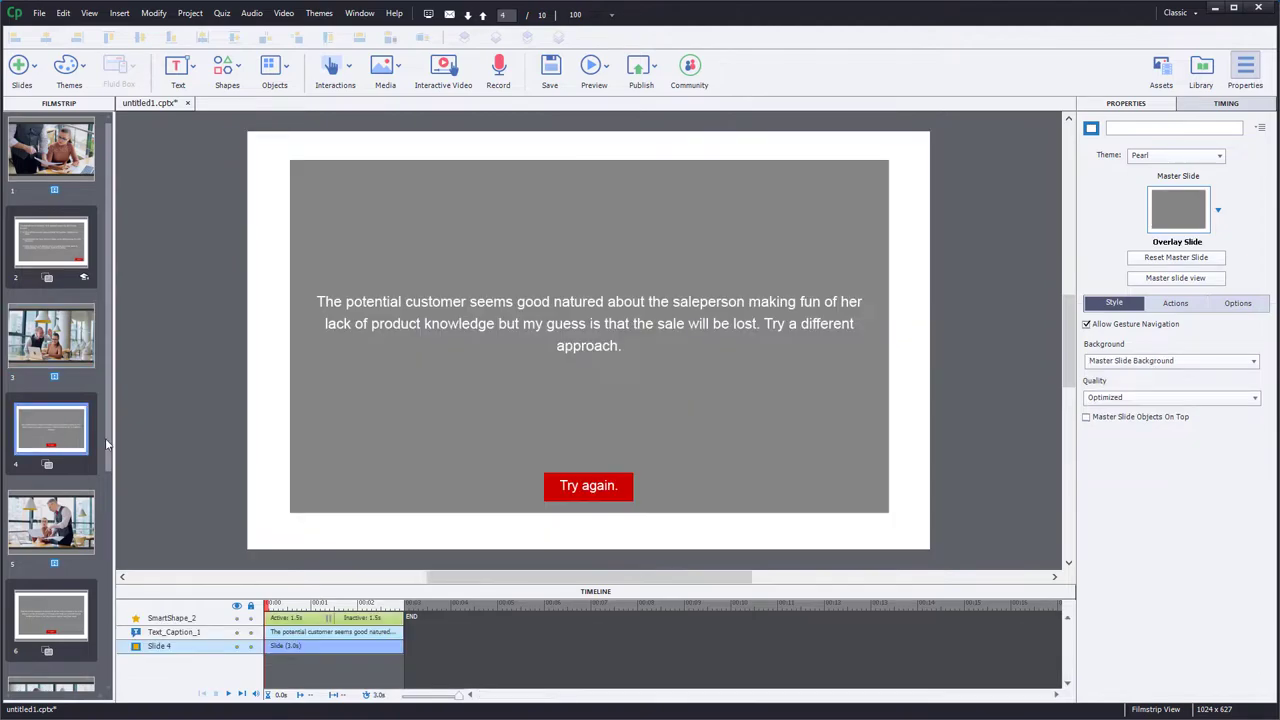
left_click(573, 490)
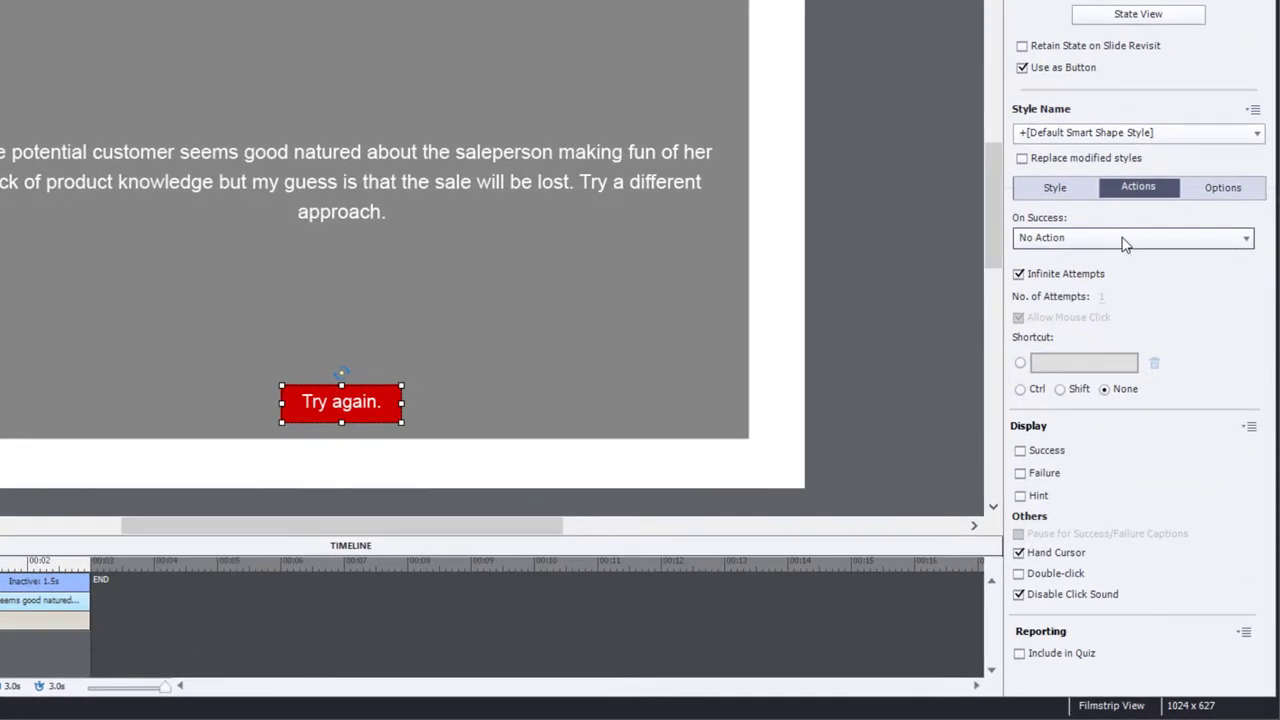
left_click(1124, 242)
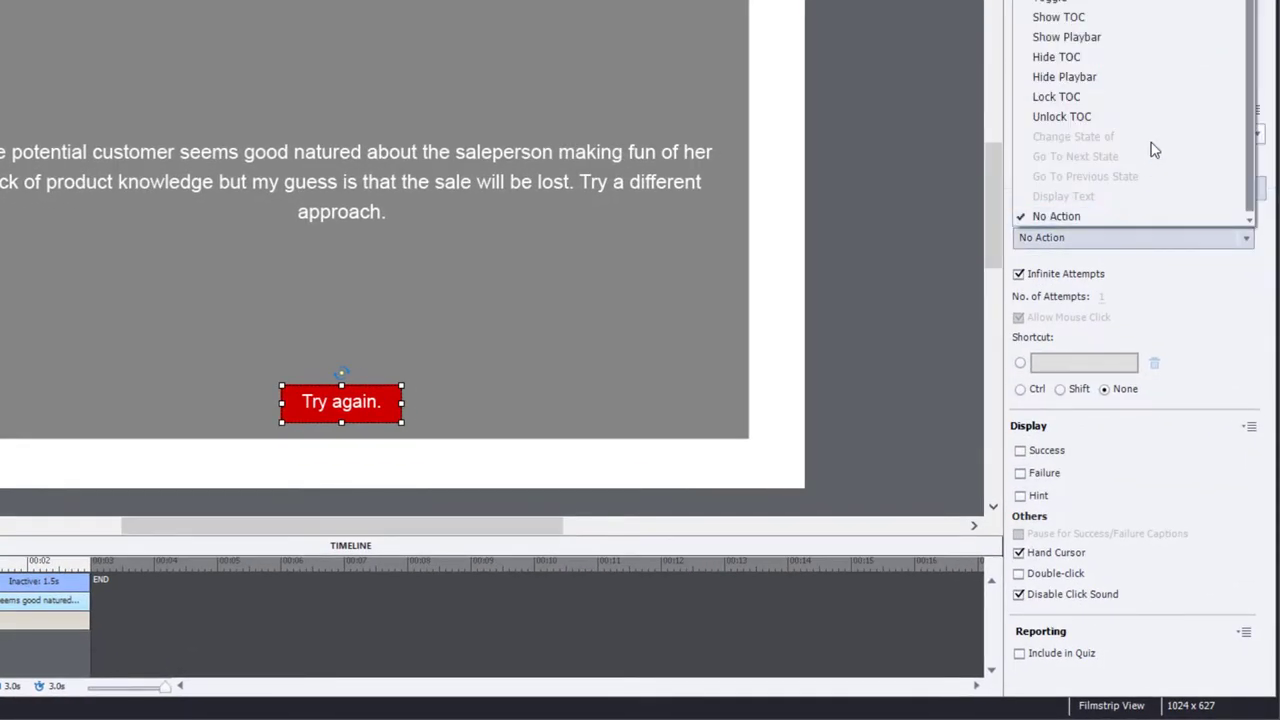
scroll(1151, 149, "up", 5)
left_click(1149, 100)
left_click(1147, 278)
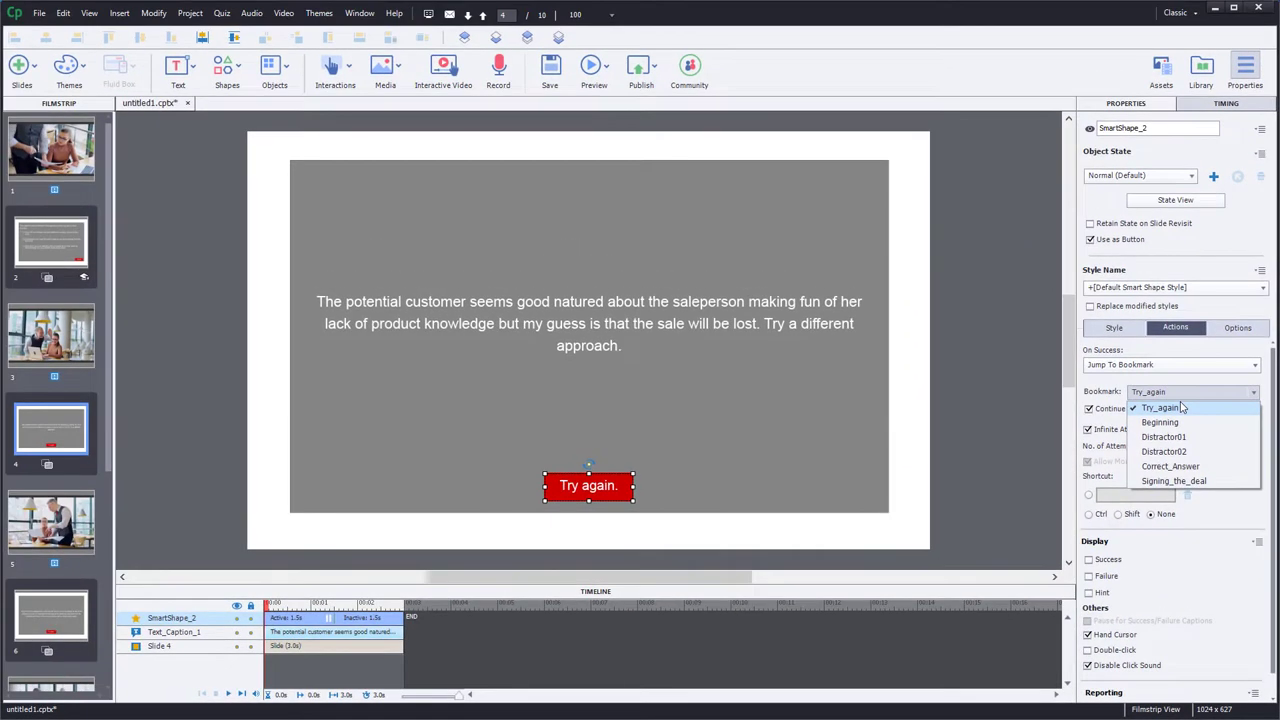
left_click(1182, 407)
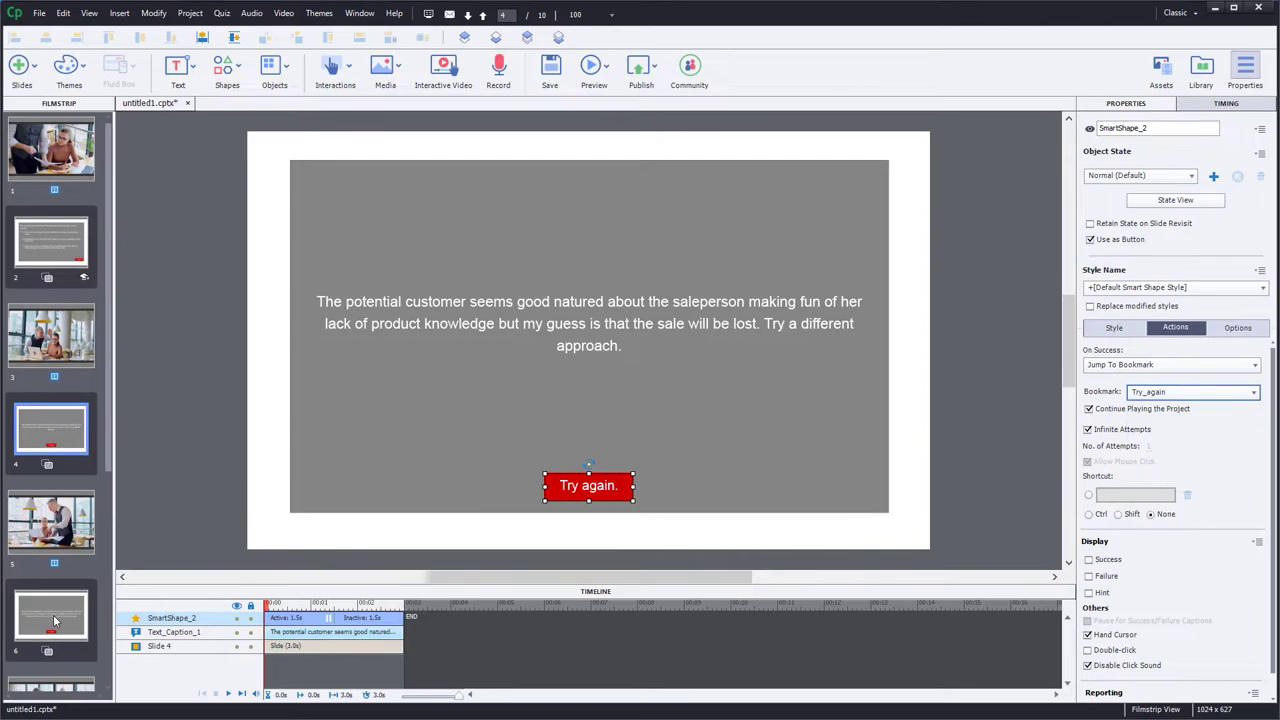
Step: Set slide 6's Try again. button On Success to jump to the Try_again bookmark
left_click(50, 615)
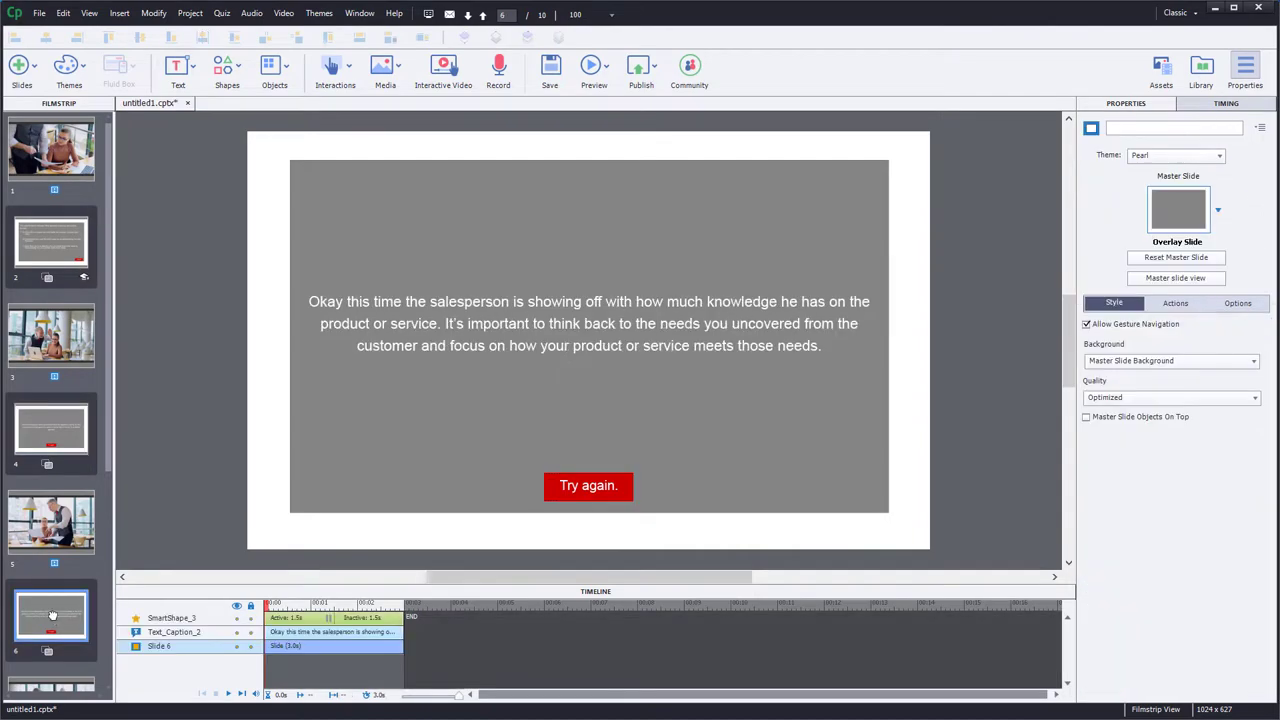
left_click(598, 487)
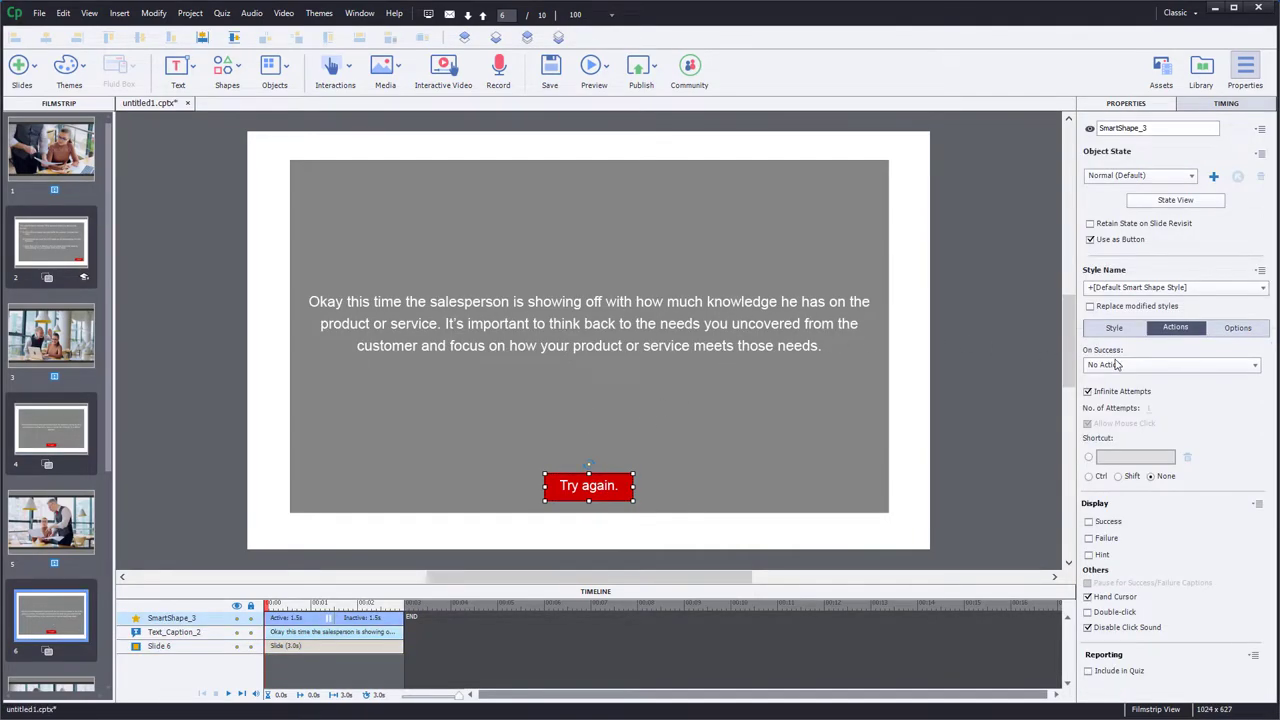
left_click(1172, 364)
scroll(1150, 250, "up", 5)
left_click(1155, 99)
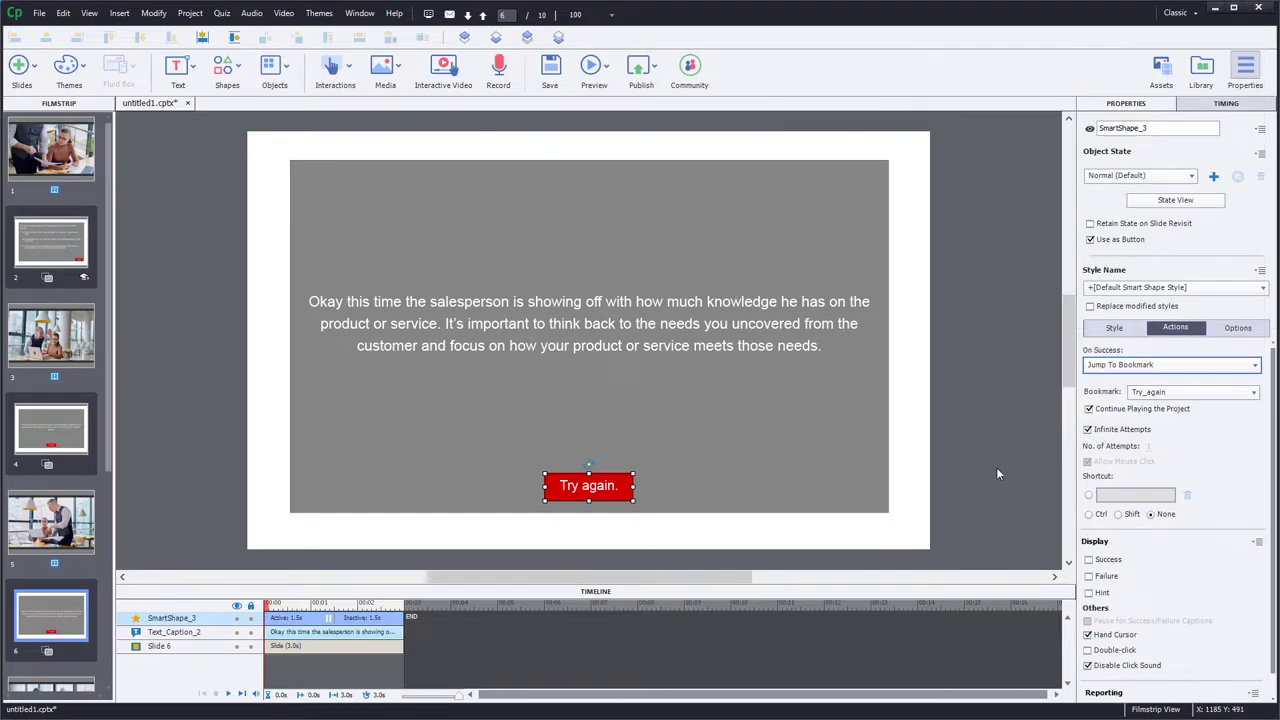
scroll(100, 560, "down", 5)
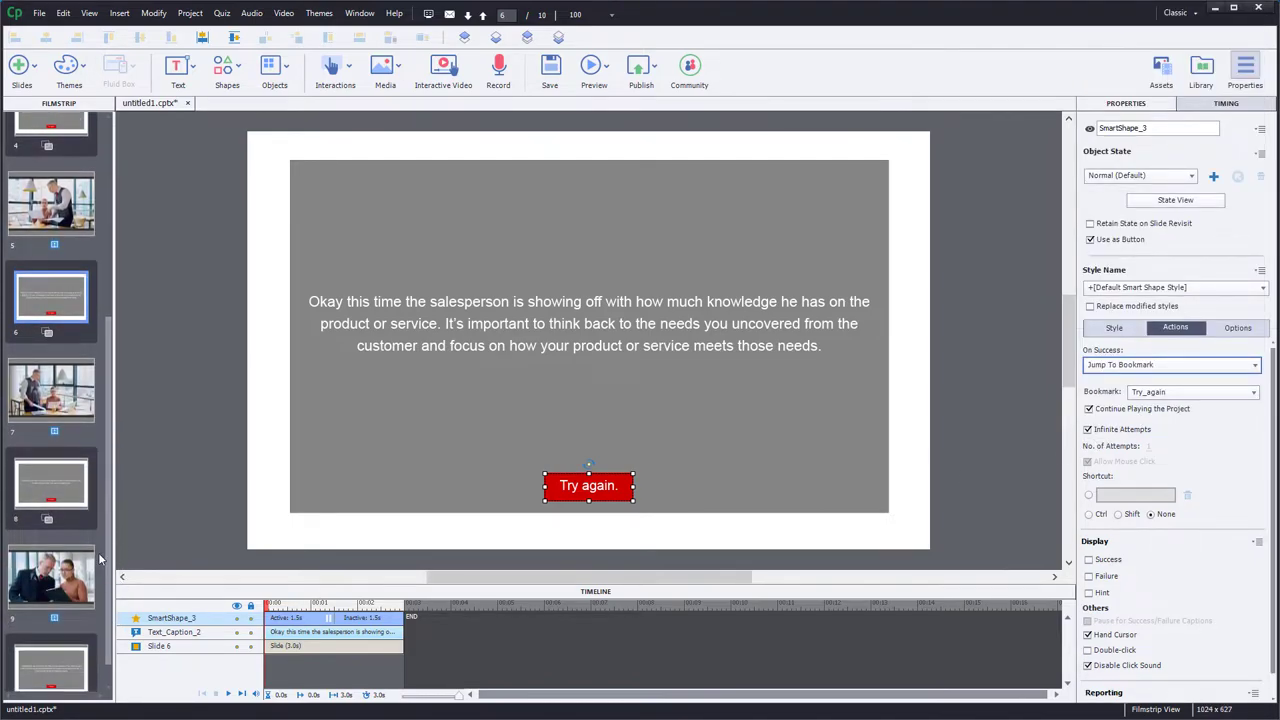
Step: Set slide 8's Continue button On Success to Jump To Bookmark, Signing_the_deal
left_click(58, 468)
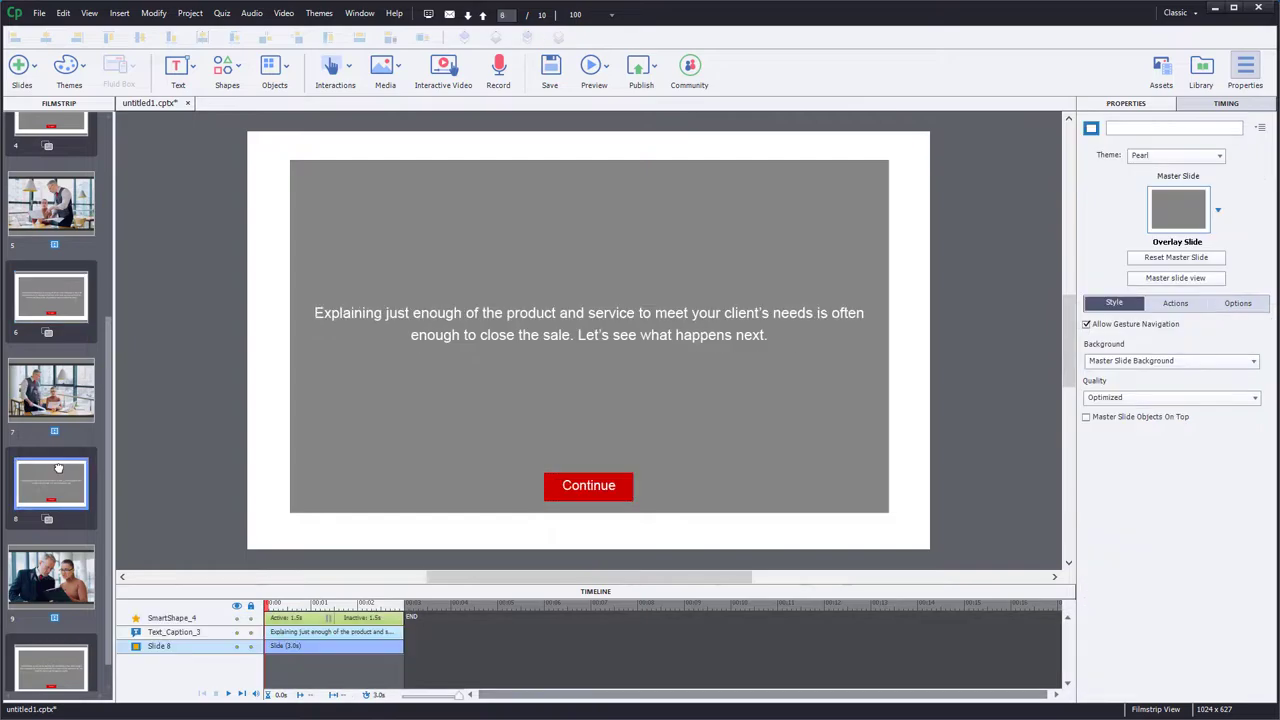
left_click(606, 488)
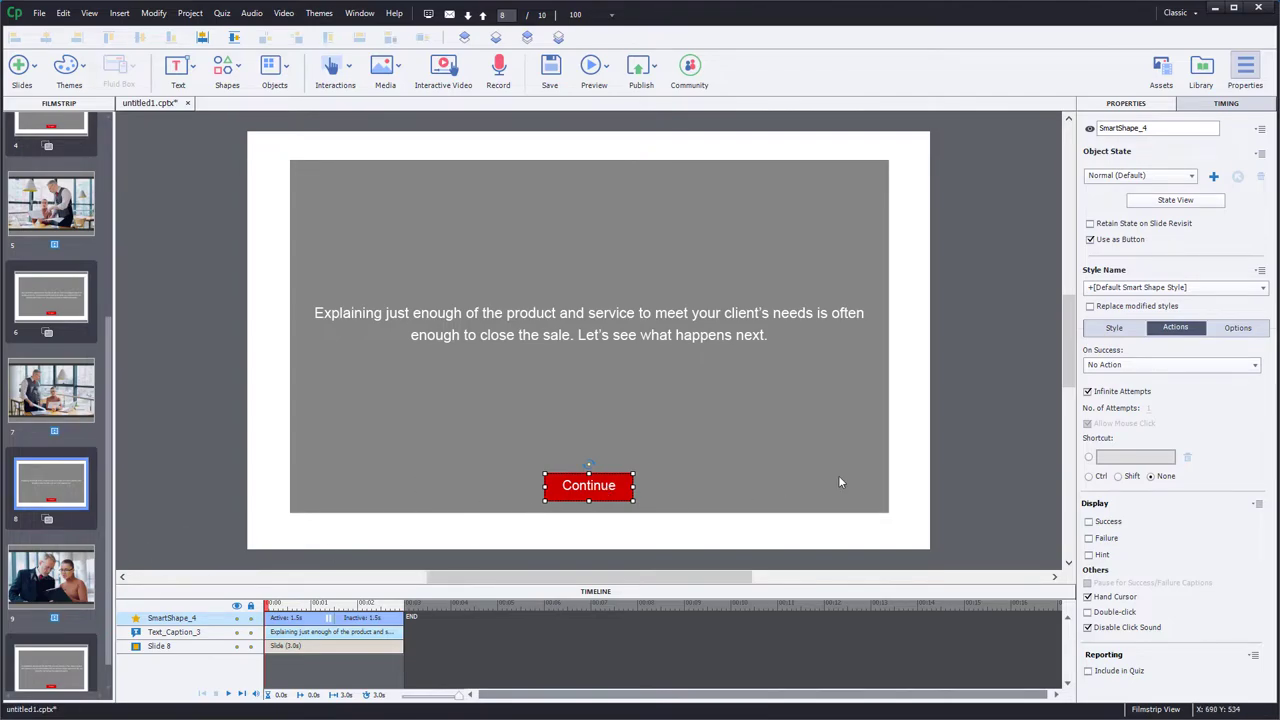
left_click(1131, 365)
scroll(1186, 260, "up", 3)
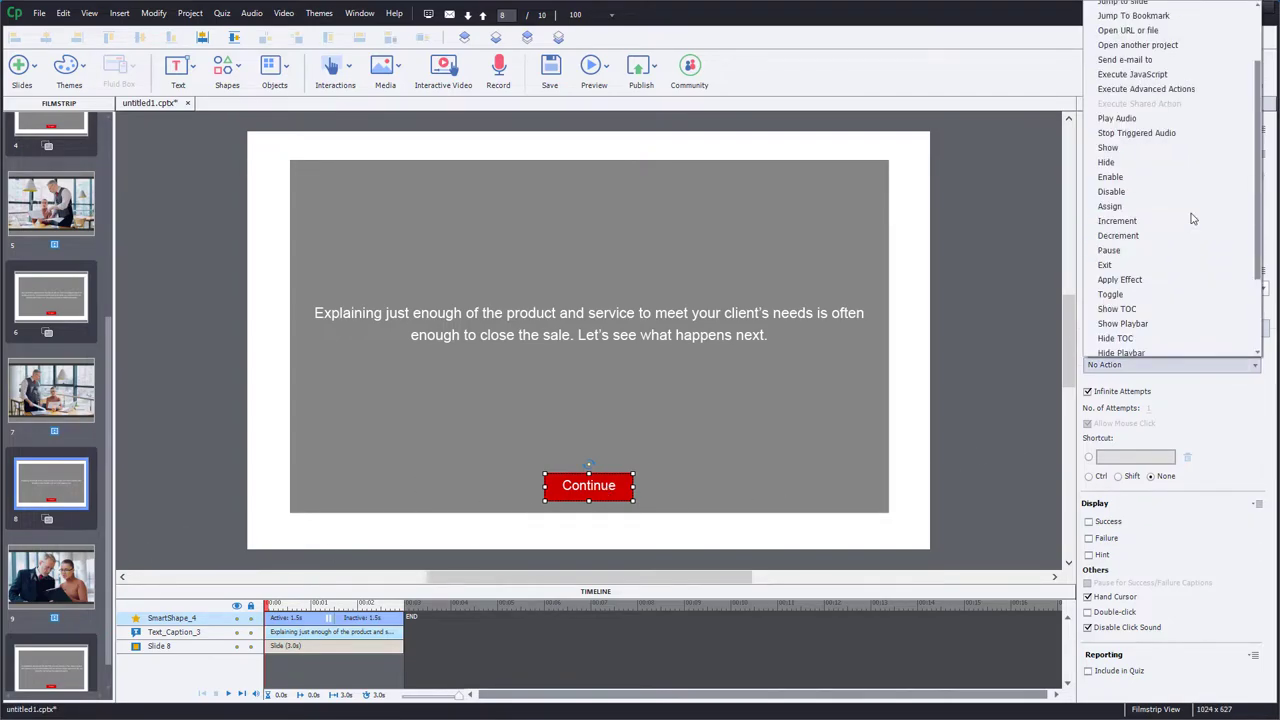
key("Escape")
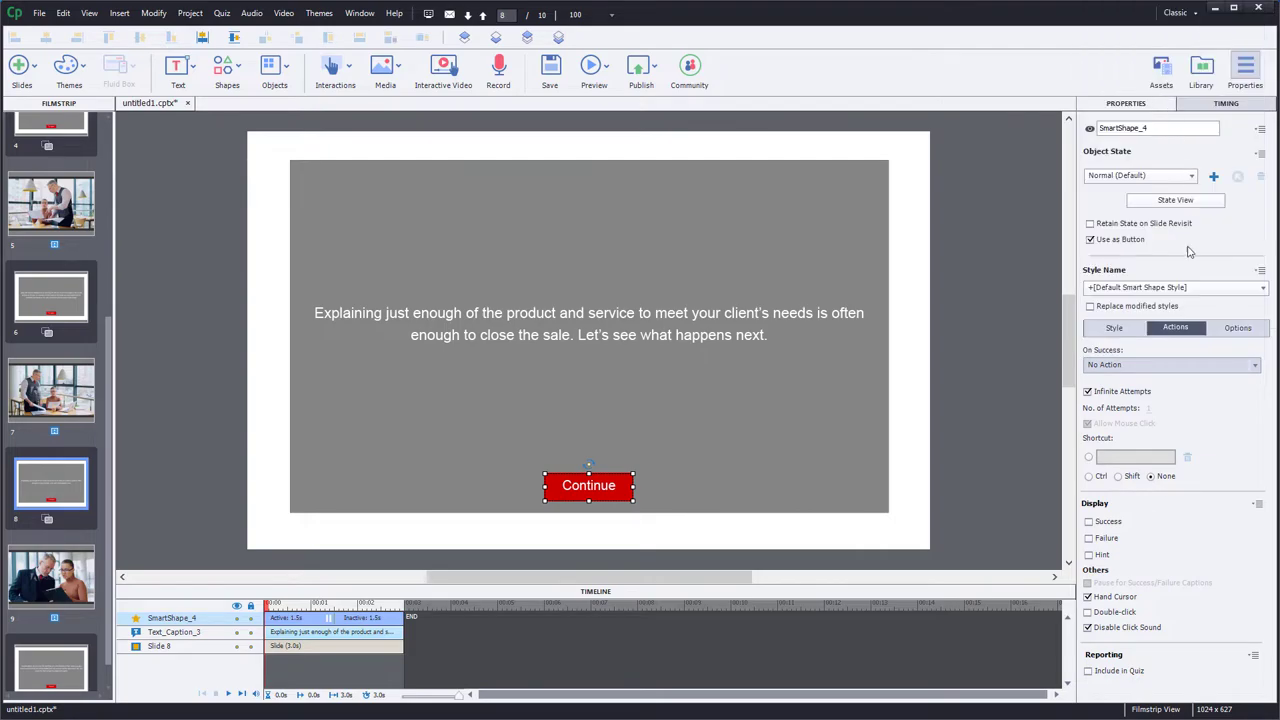
left_click(1155, 393)
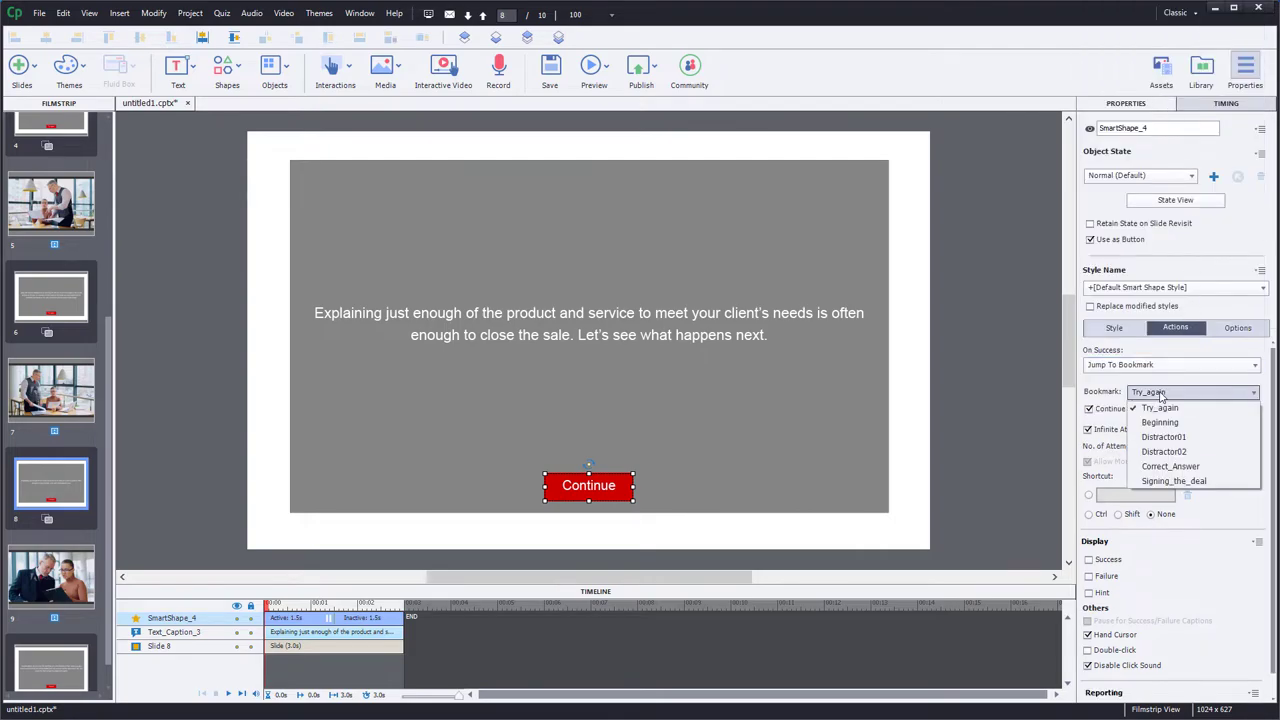
left_click(1207, 484)
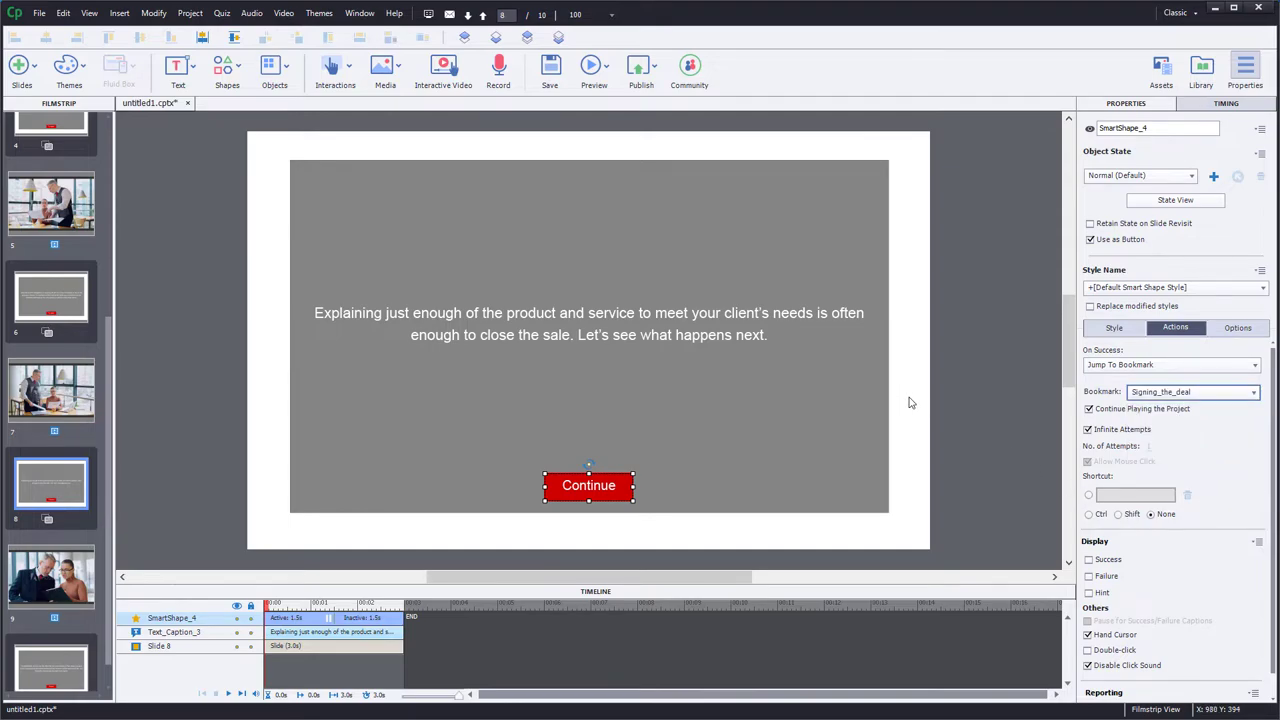
scroll(113, 560, "down", 1)
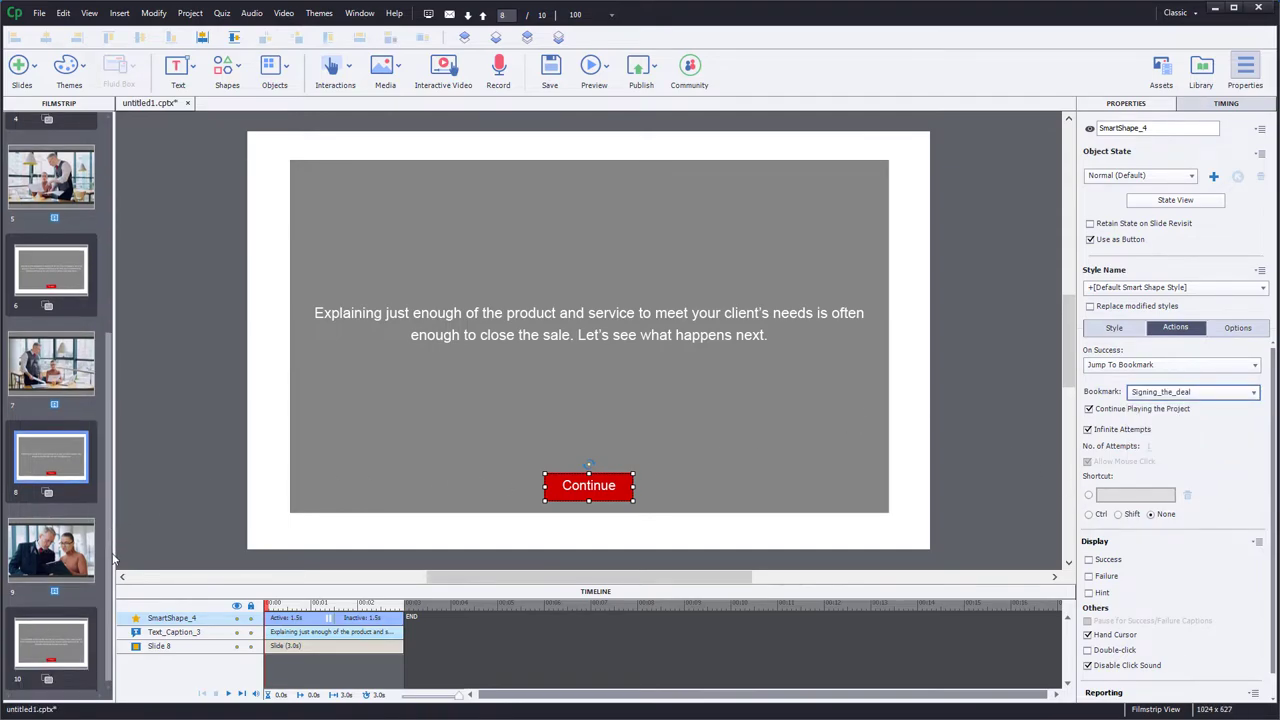
left_click(63, 550)
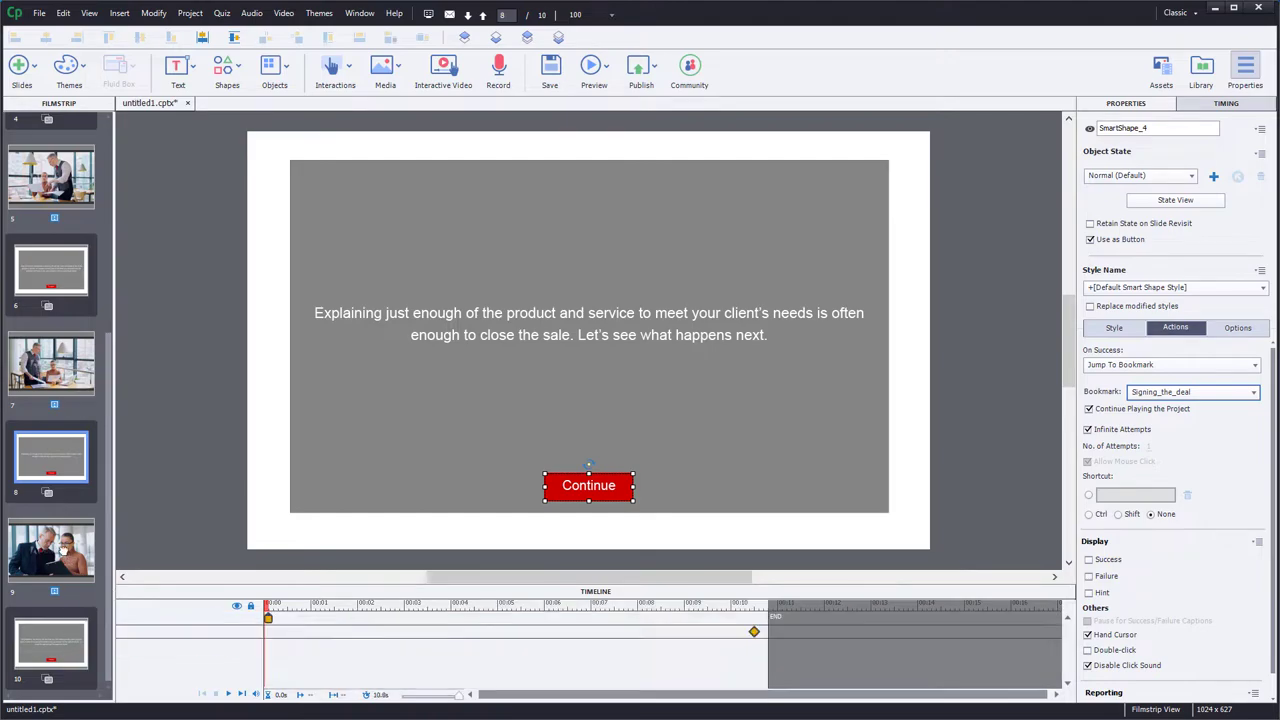
Step: Make slide 10's Restart button jump to the Beginning video bookmark on success
left_click(50, 646)
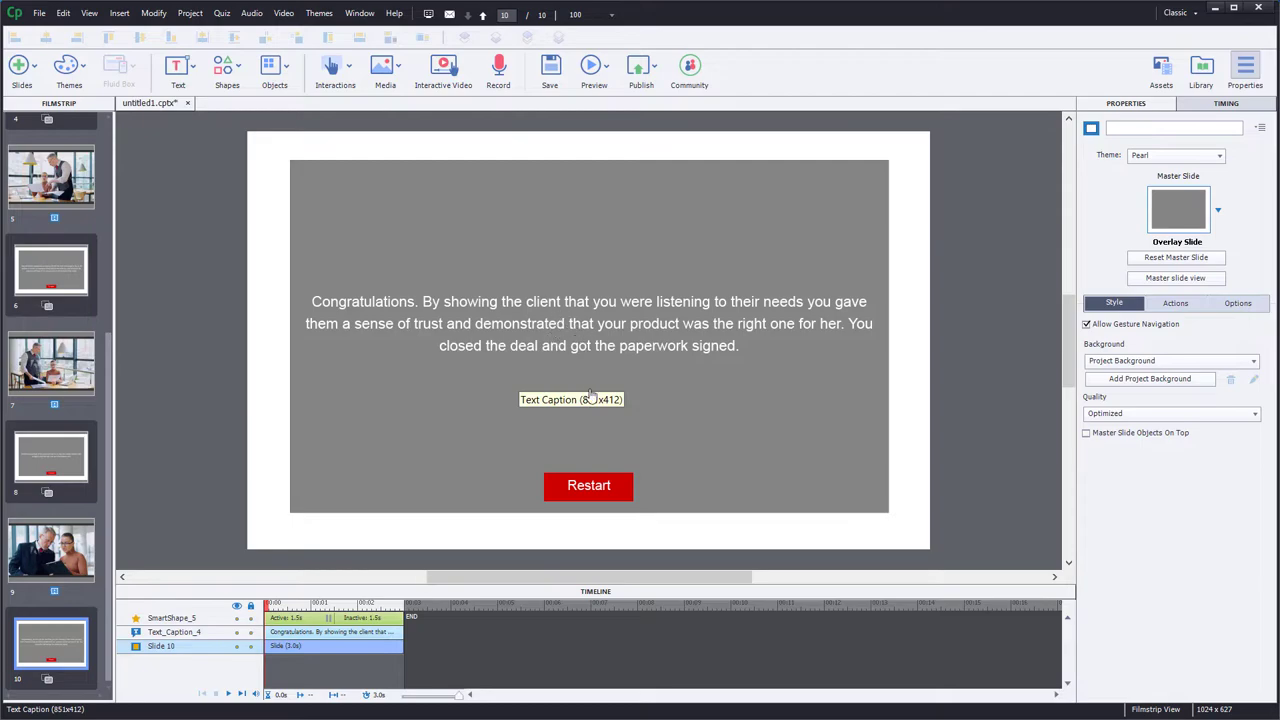
left_click(589, 484)
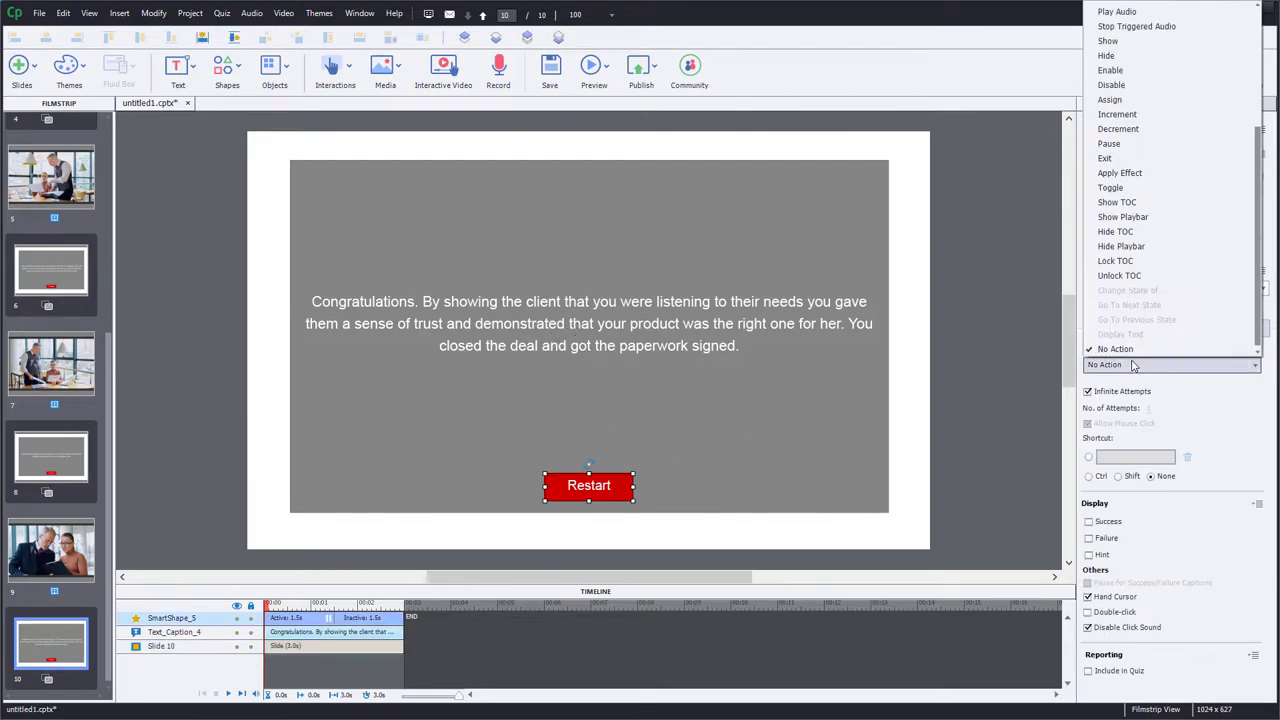
left_click(1170, 364)
scroll(1199, 152, "up", 5)
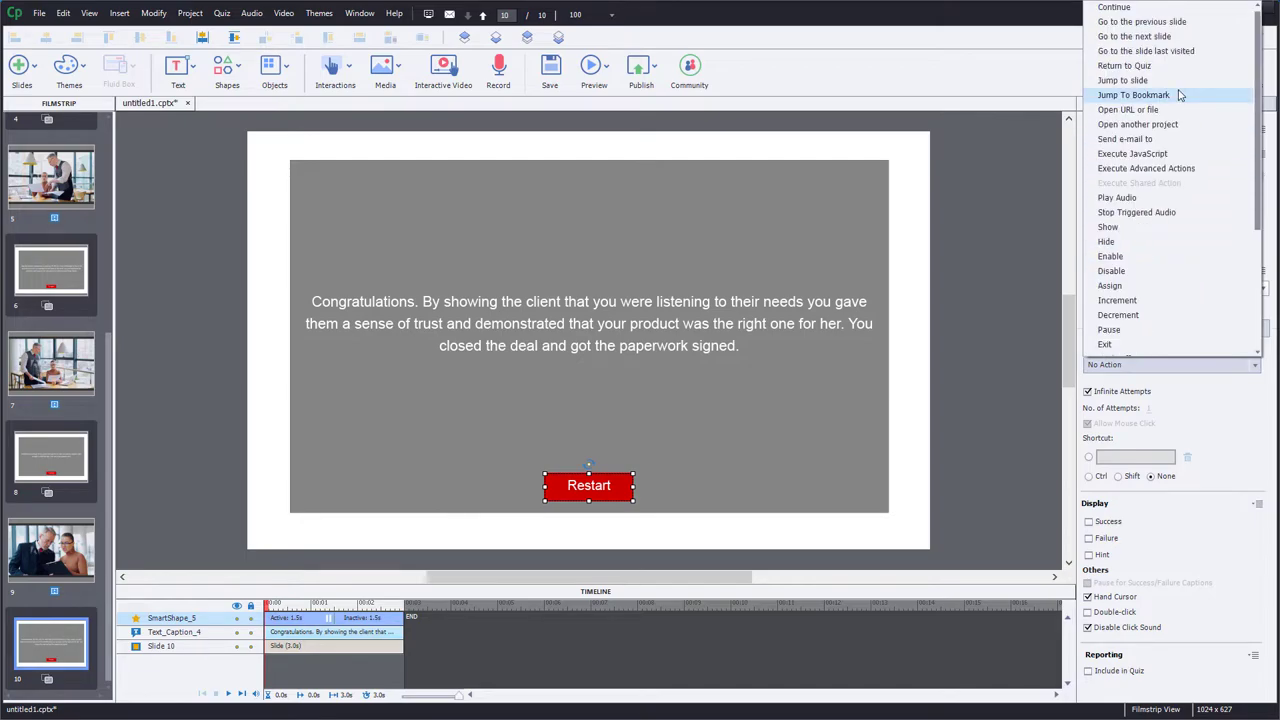
left_click(1183, 95)
left_click(1180, 392)
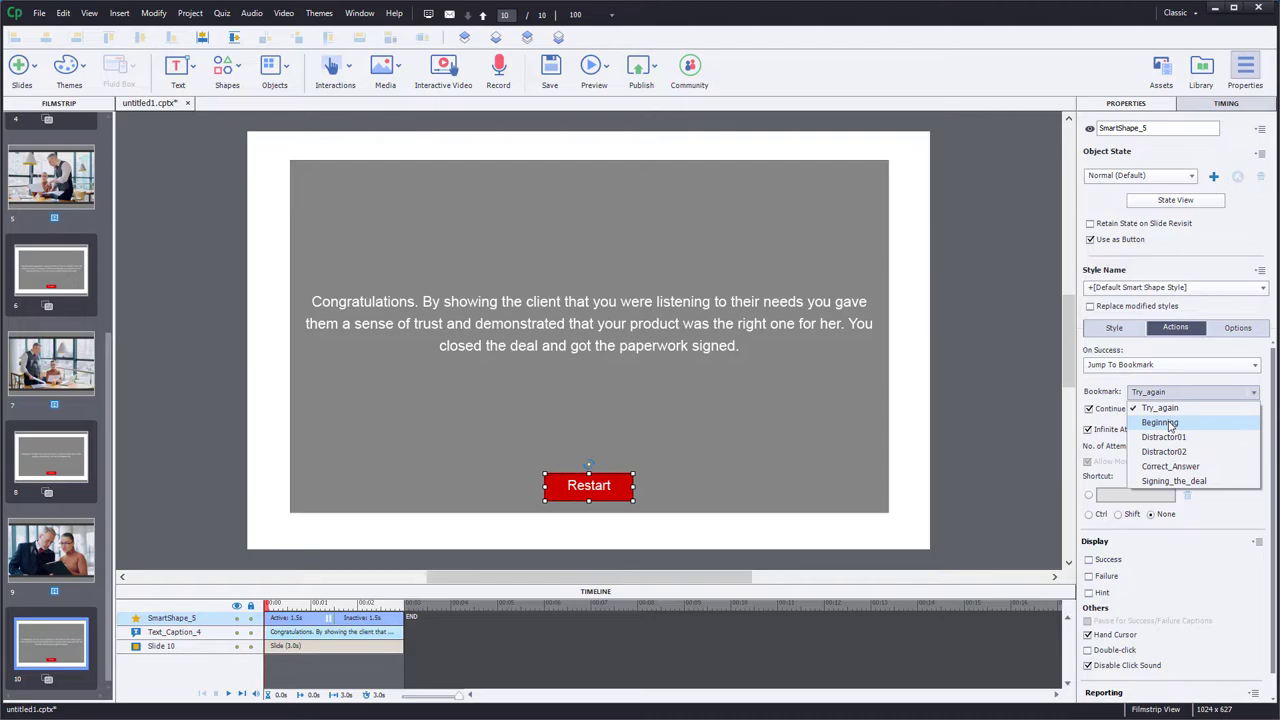
left_click(1169, 424)
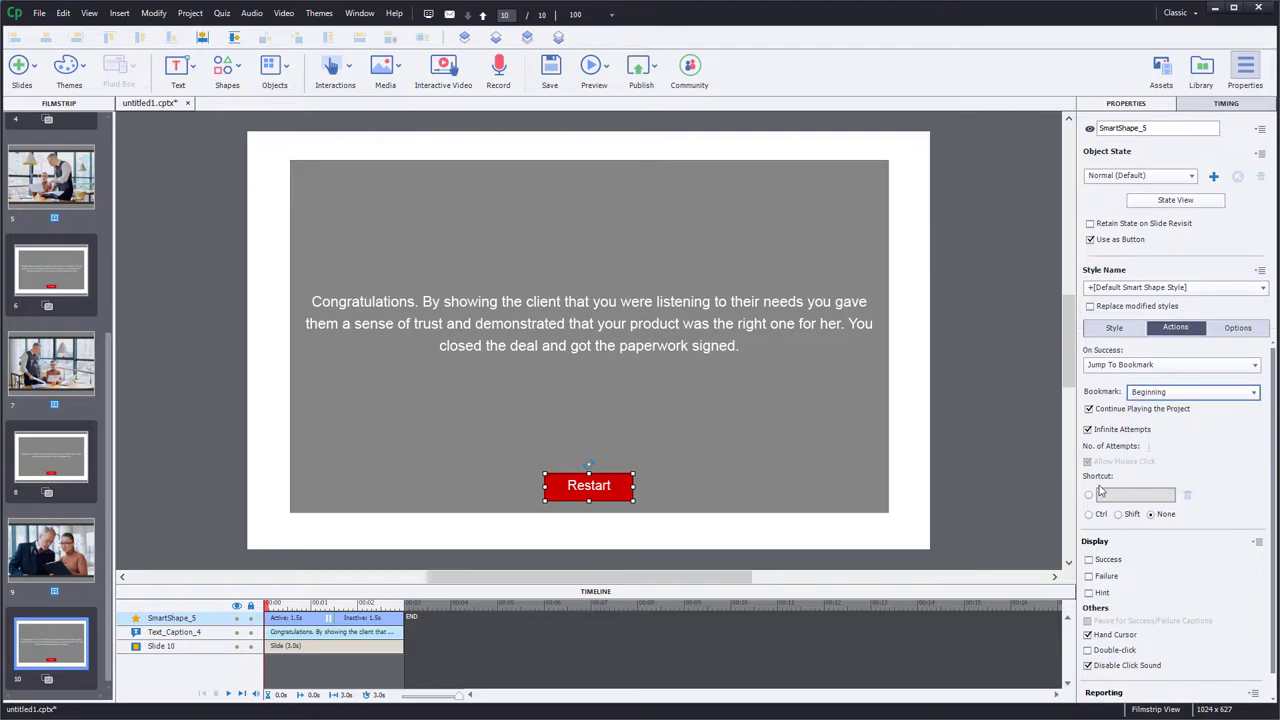
left_click(1001, 392)
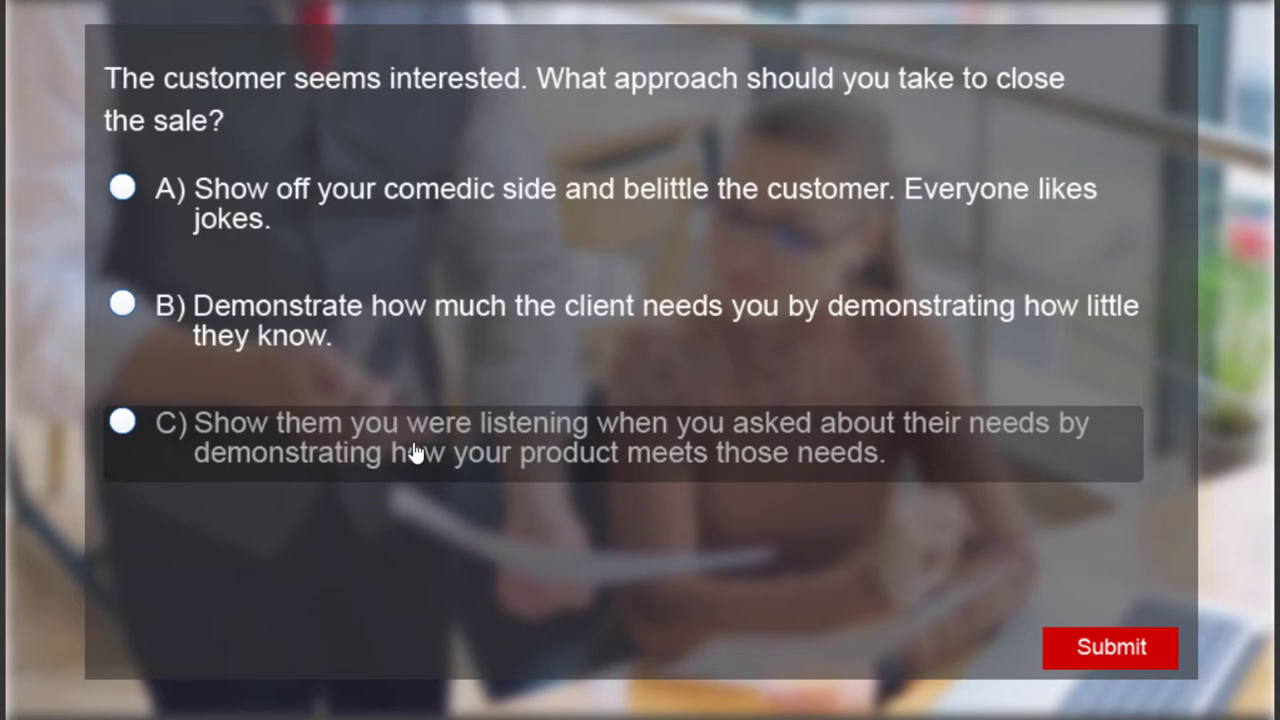
Step: Choose answer C, showing them you were listening, on the closing-the-sale preview question
left_click(536, 445)
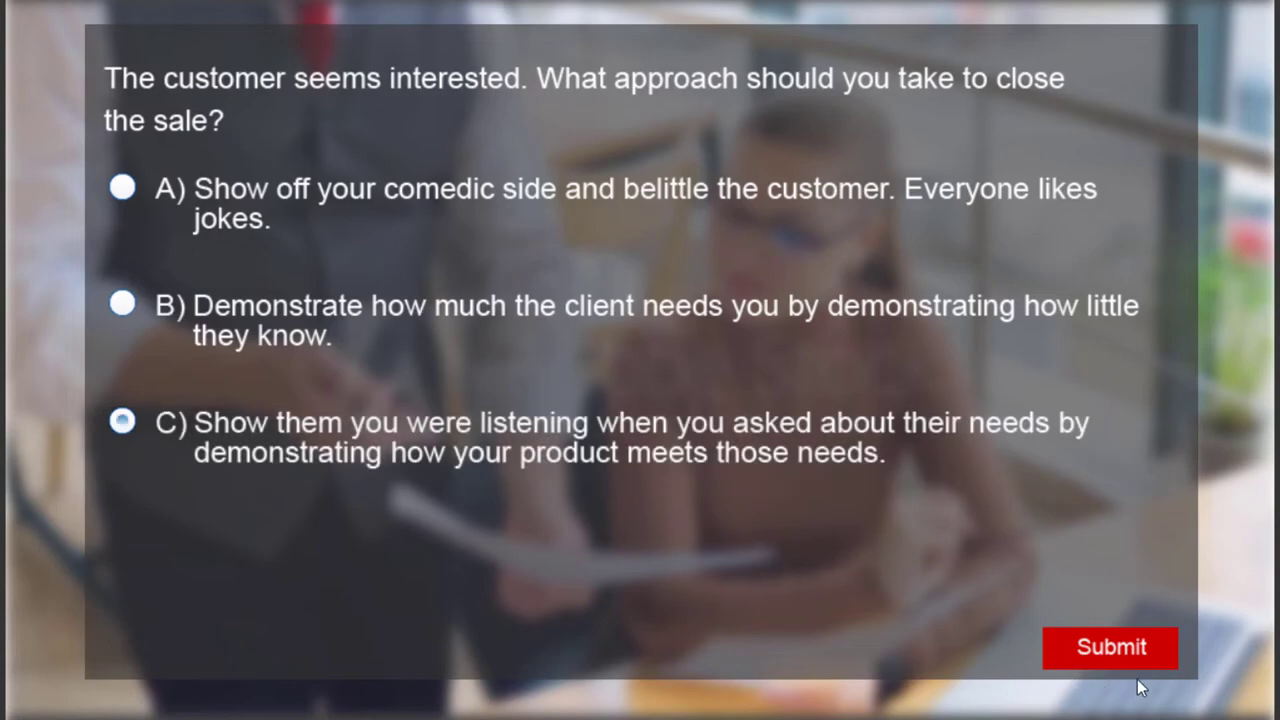